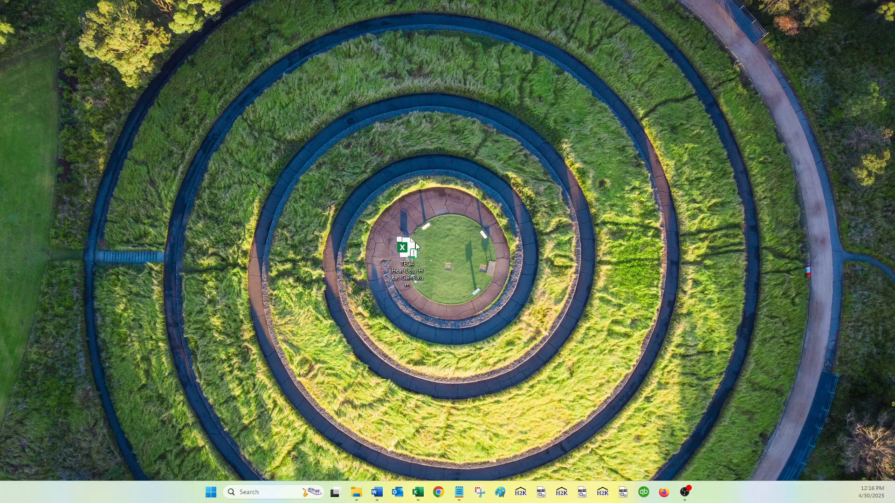
Rename the desktop workbook to TECA Heat-Loss-Heat-Gain-PRIMARY.xlsm and move its icon further left.
click(418, 278)
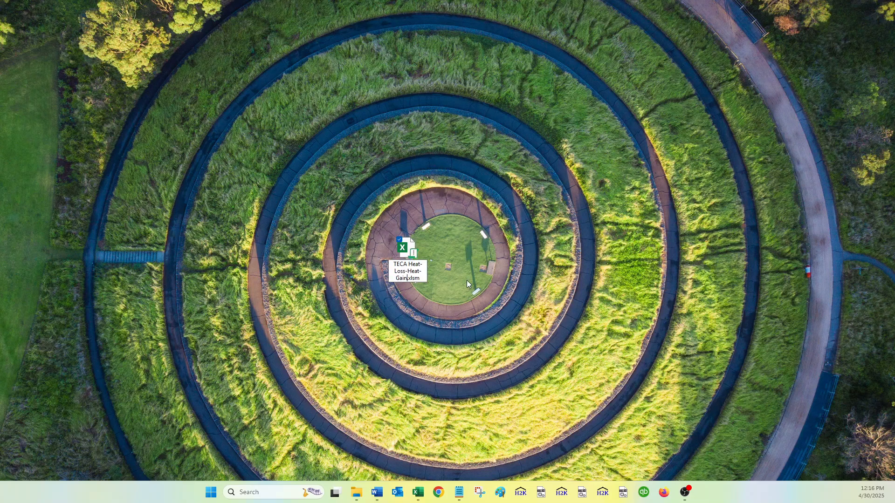
key(Right)
text(-Sample)
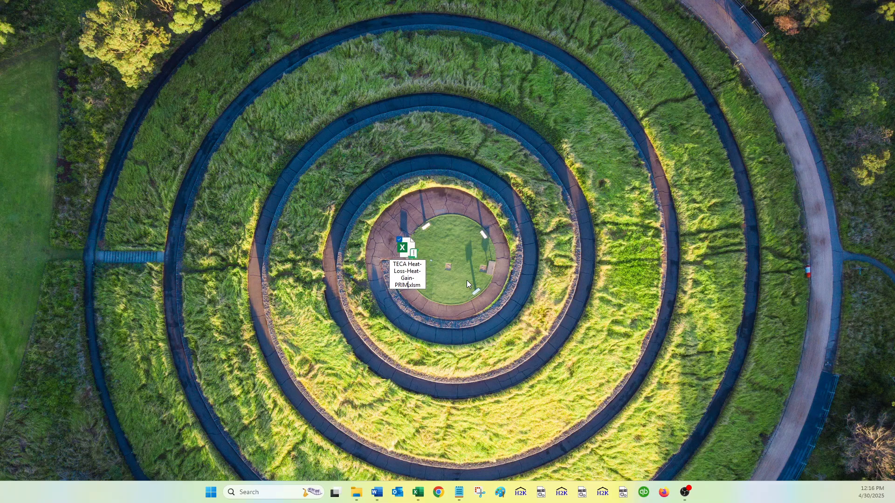
key(Return)
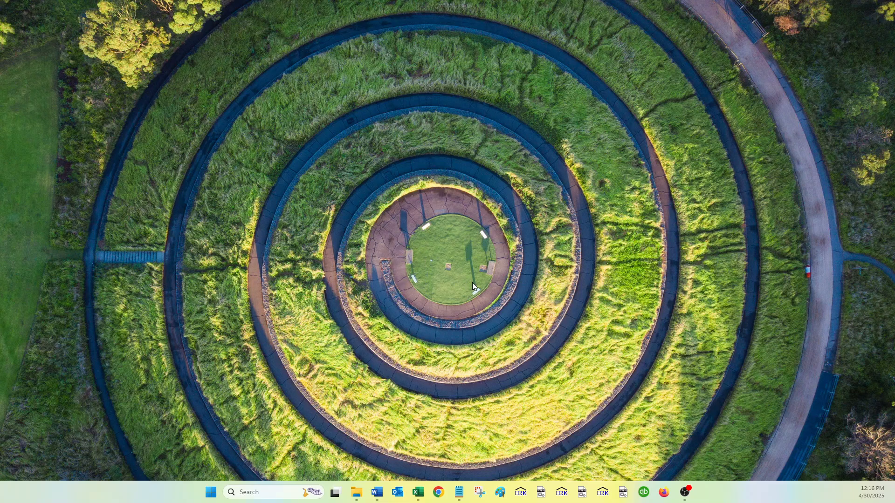
key(alt+Tab)
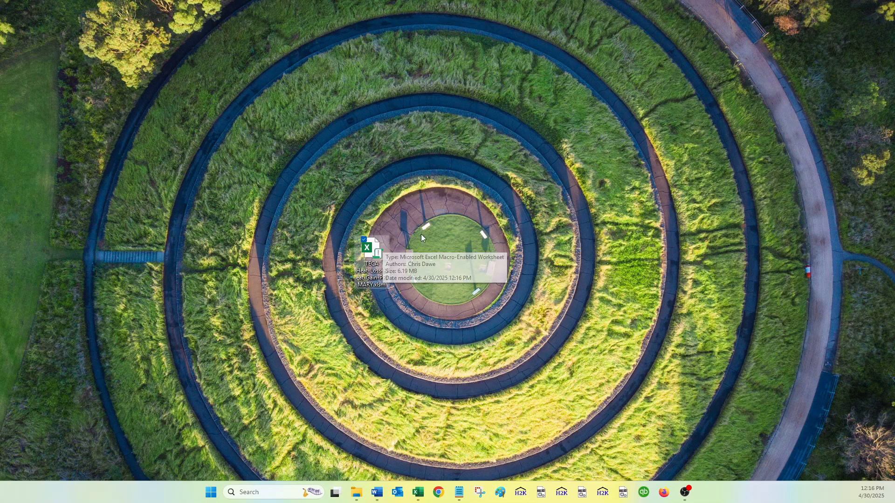
drag(377, 246, 269, 237)
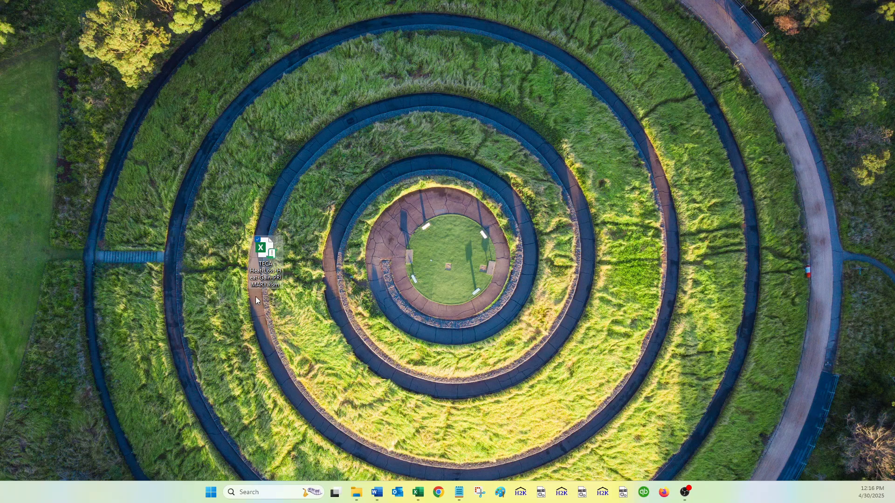
right_click(425, 217)
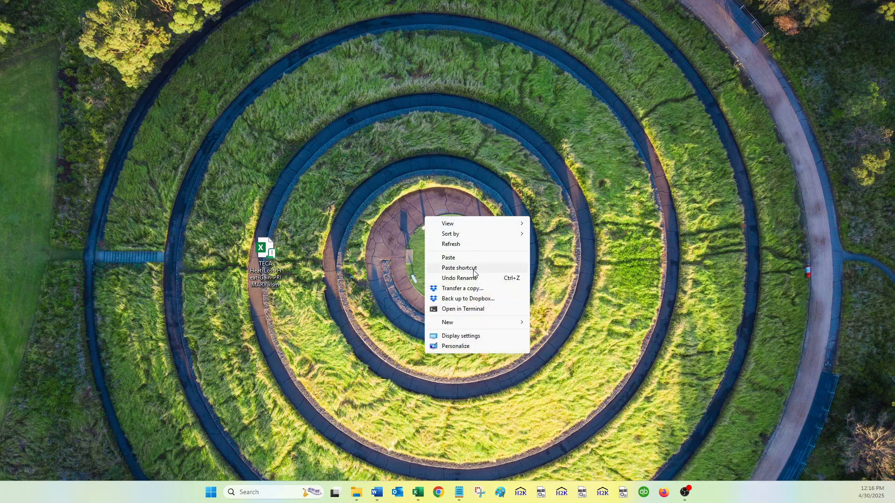
Create a desktop folder named HEAT LOSS PROJECTS 2, declining the merge, and open it.
mouse_move(466, 322)
click(564, 322)
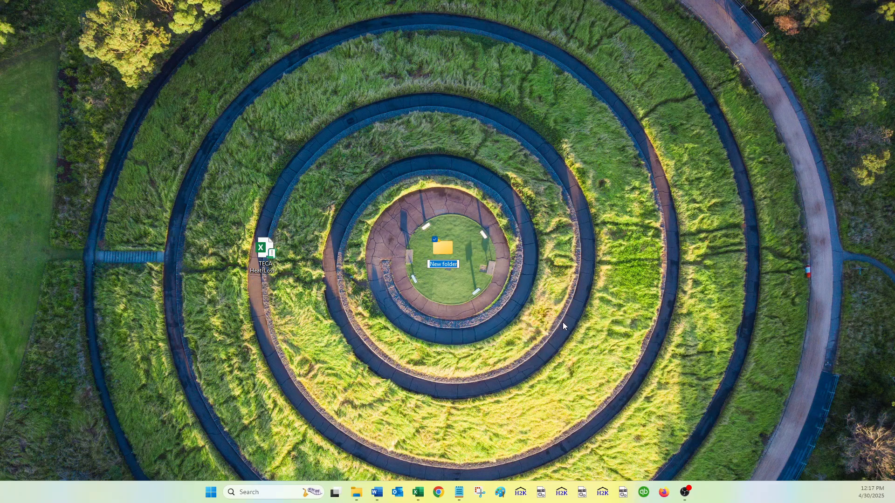
text(HEAT LOSS PROJECTS)
key(Return)
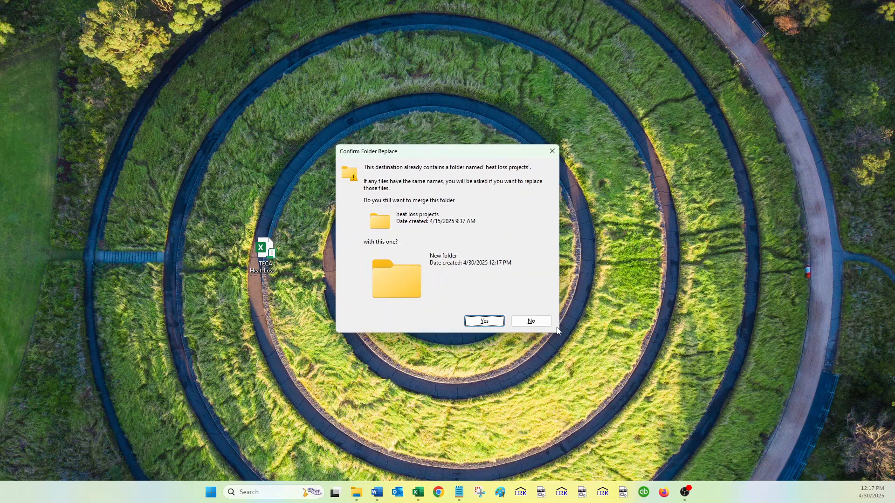
click(531, 323)
text(HEA)
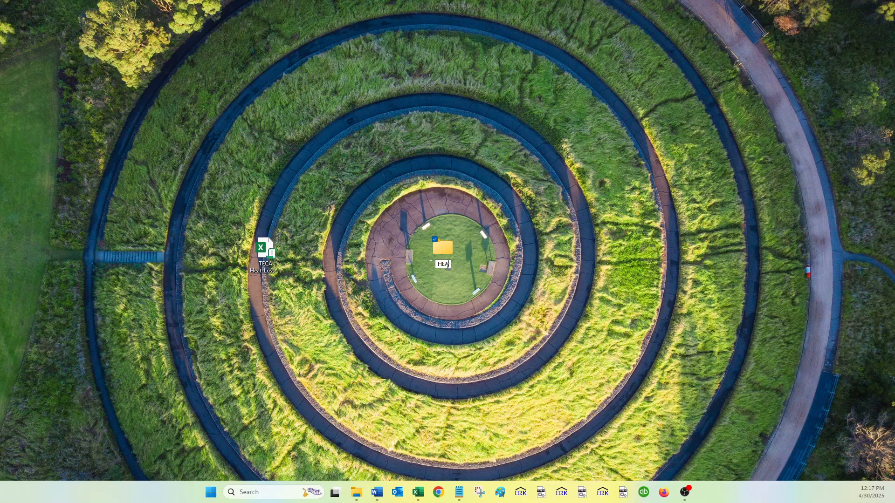
text(T LOSS PROJECTS 2)
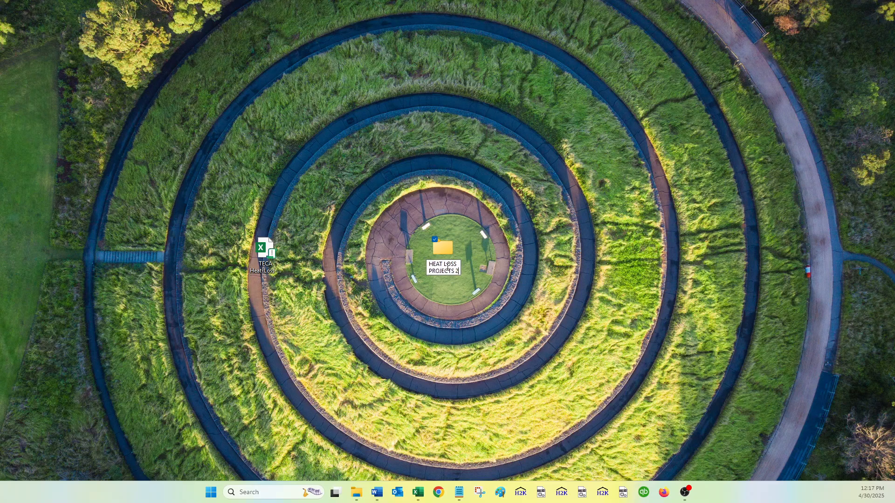
key(Return)
double_click(444, 250)
Move the desktop TECA workbook into the HEAT LOSS PROJECTS 2 folder.
double_click(355, 8)
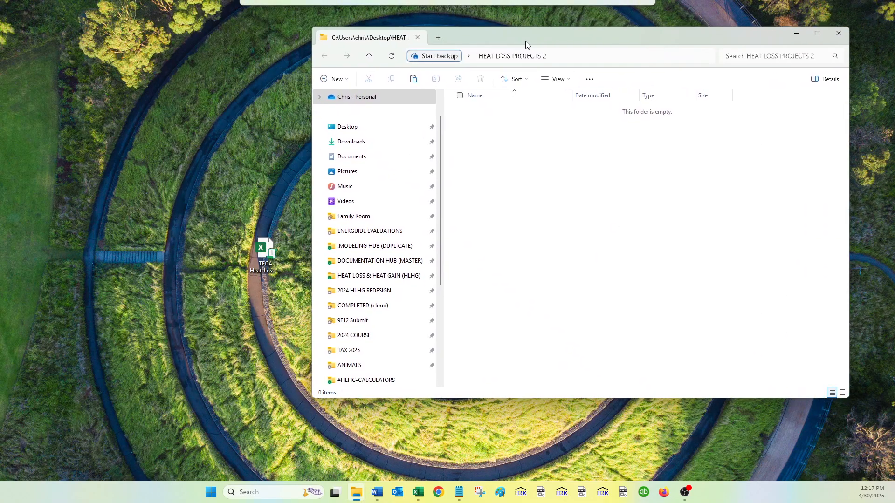
drag(264, 250, 525, 226)
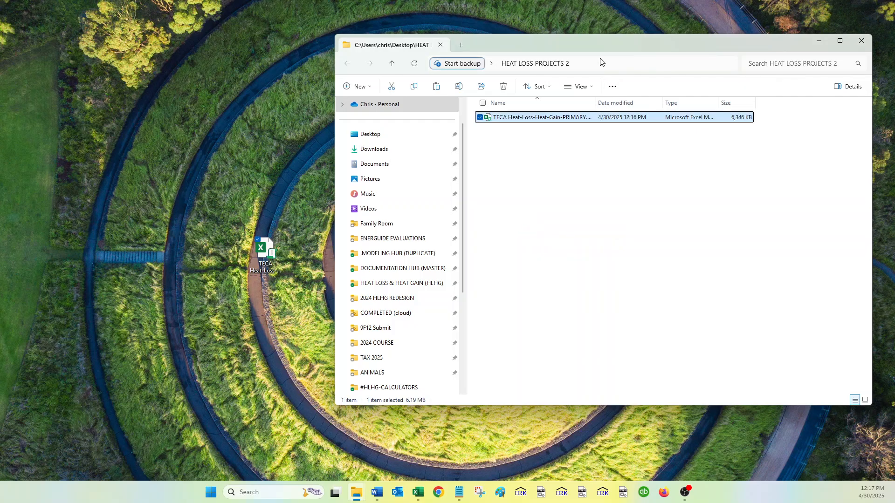
drag(593, 44, 450, 56)
click(419, 168)
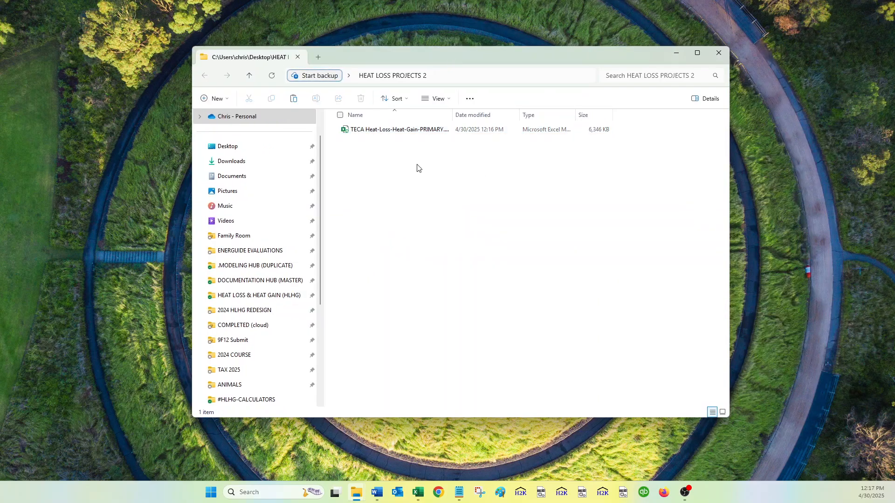
Create a TEMPLATE NEW PROJECT FOLDER subfolder, move the workbook into it, and open it.
right_click(374, 152)
mouse_move(403, 305)
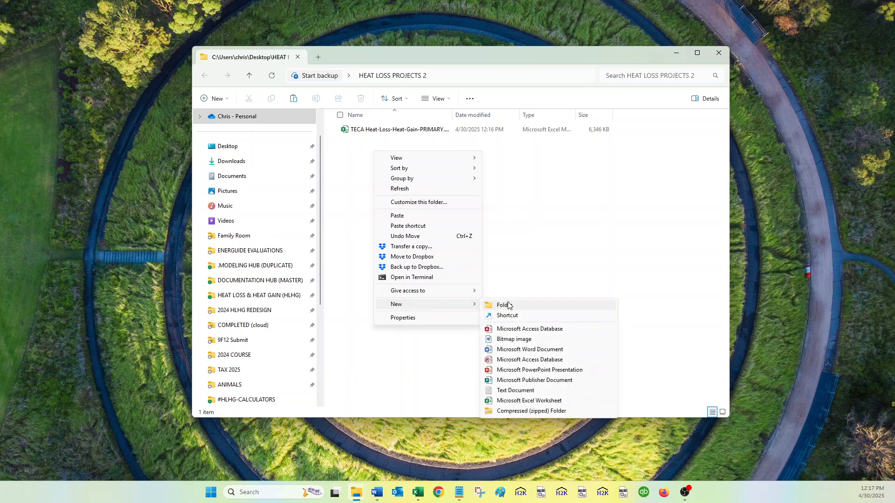
click(506, 305)
text(TEMPLATE NEW)
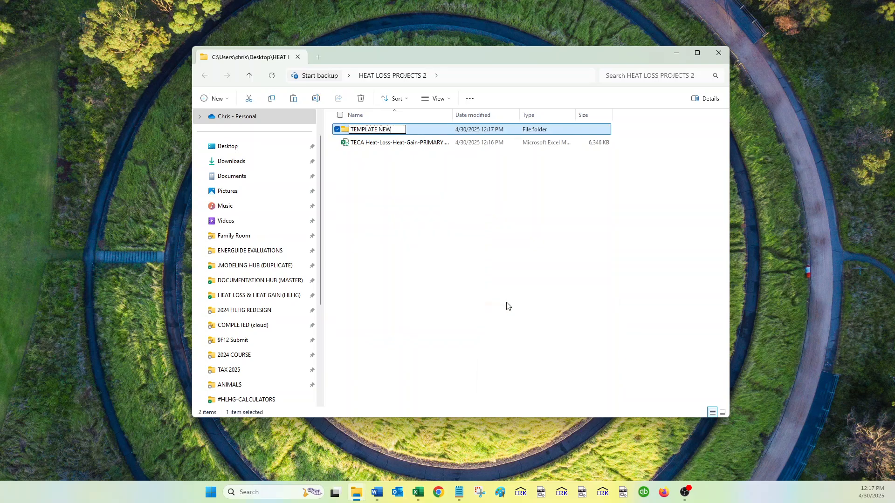
text( PROJECT FOLDER)
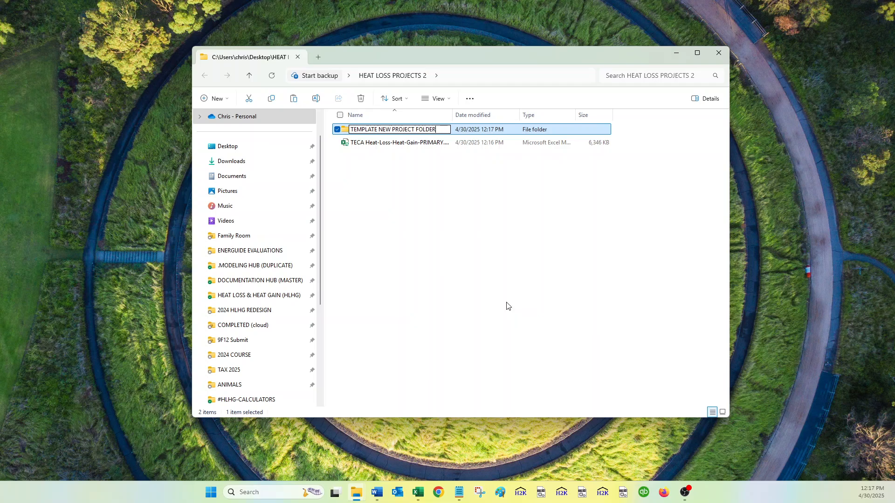
key(Return)
mouse_move(396, 144)
mouse_down()
mouse_move(394, 123)
mouse_move(382, 119)
mouse_move(386, 135)
mouse_up()
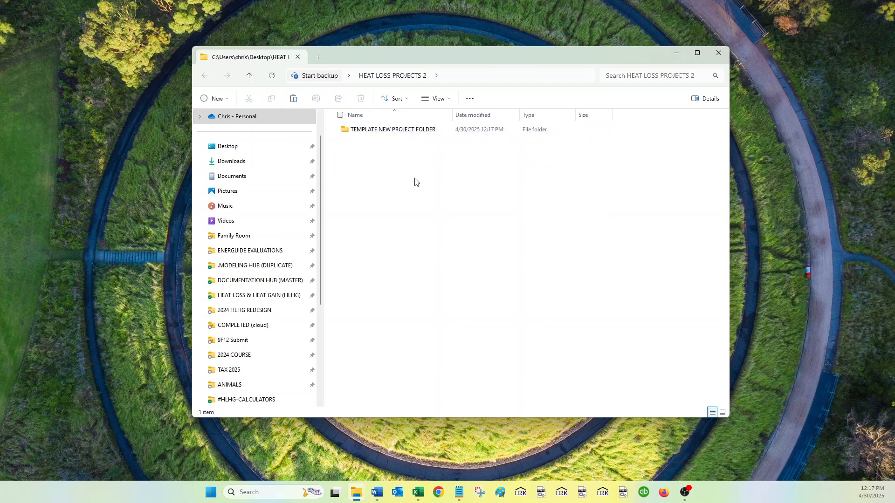
click(402, 135)
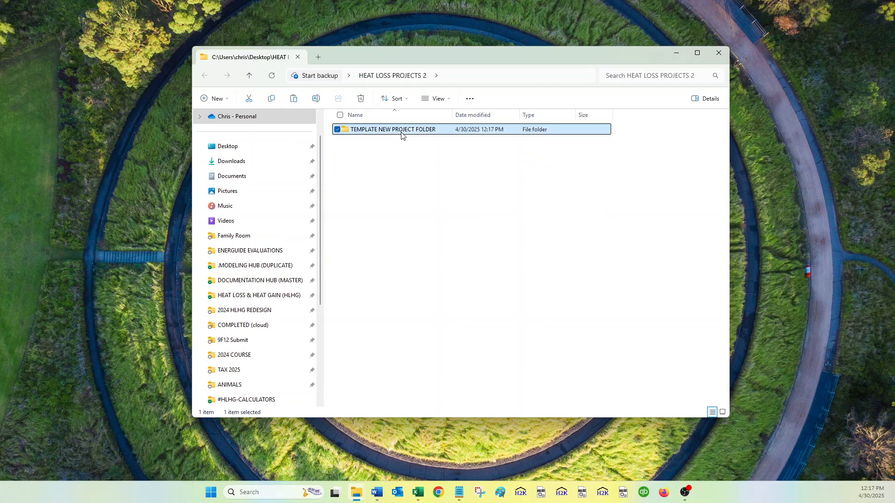
double_click(376, 134)
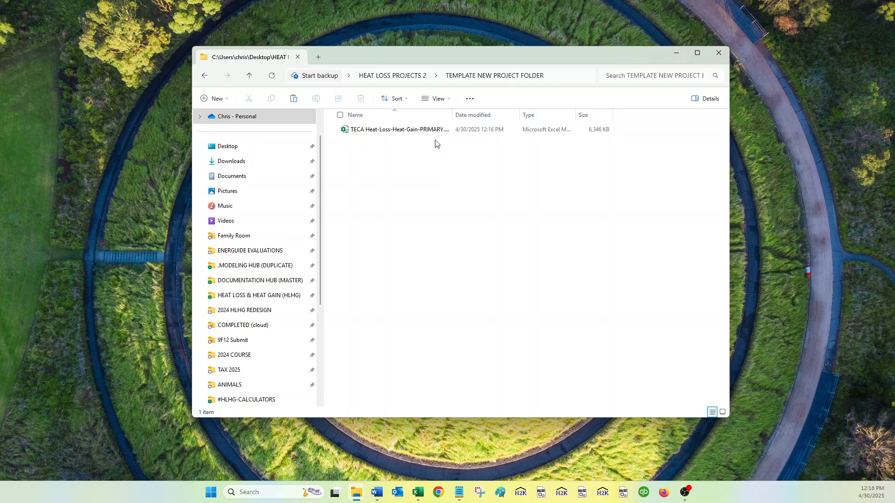
Navigate back into TEMPLATE NEW PROJECT FOLDER and open TECA Heat-Loss-Heat-Gain-PRIMARY.xlsm in Excel.
click(389, 79)
double_click(399, 130)
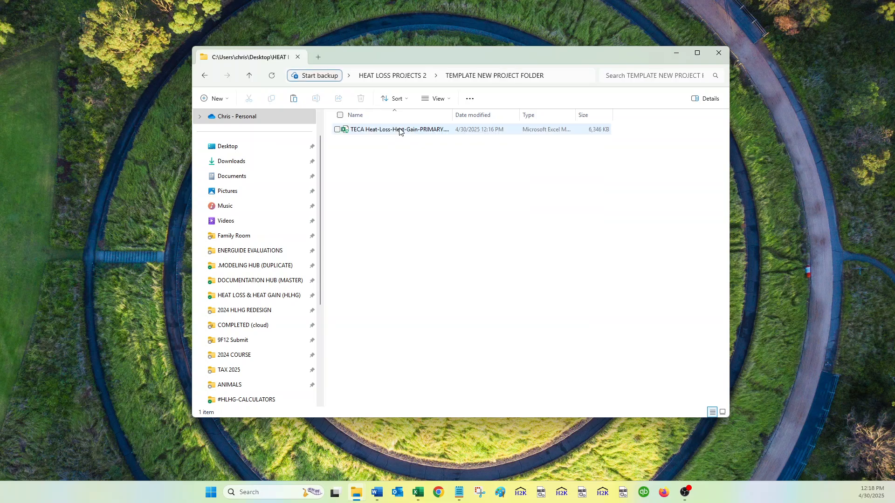
click(426, 130)
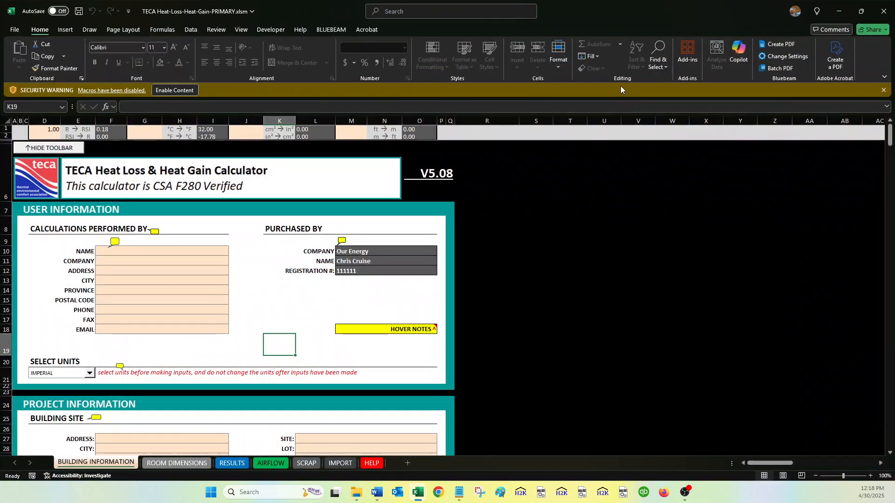
Enable macros, then enter the preparer's first name and company Our Energy.
click(180, 93)
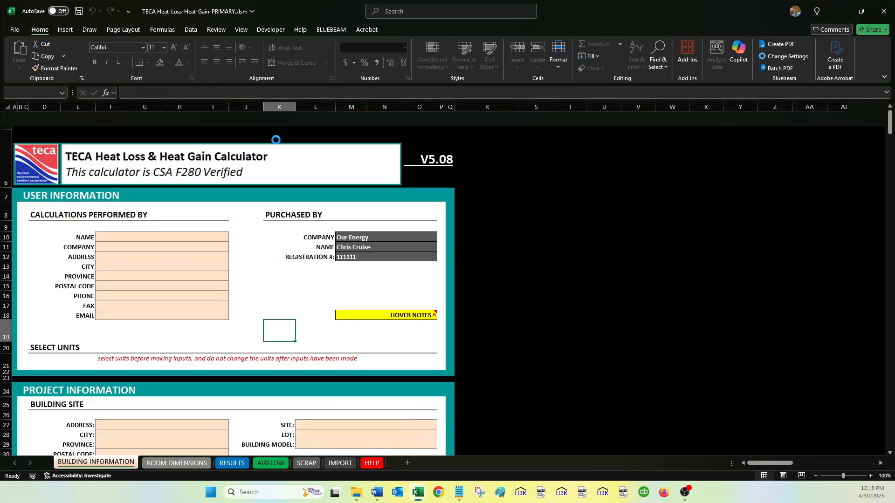
click(220, 239)
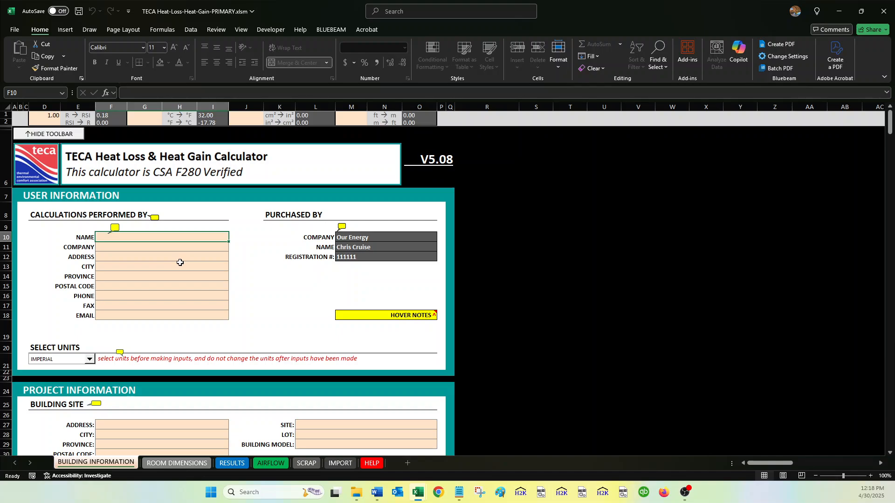
text(Chris)
key(Return)
text(Our Energy)
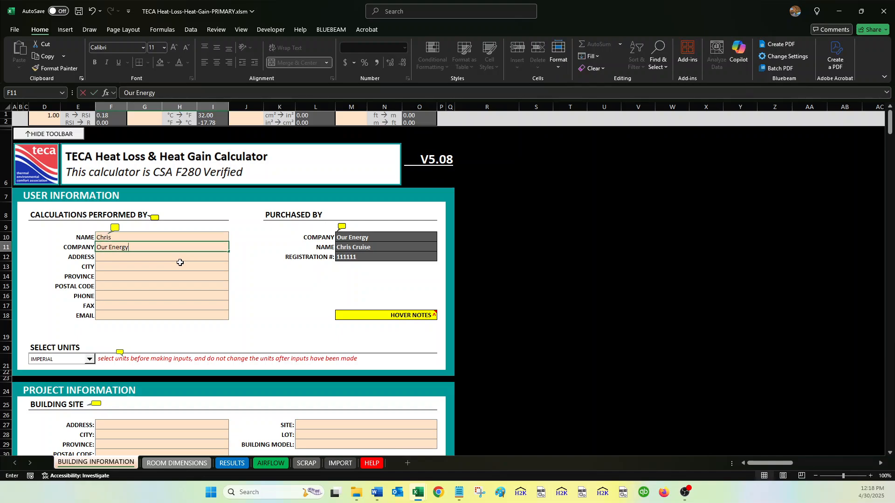
key(Return)
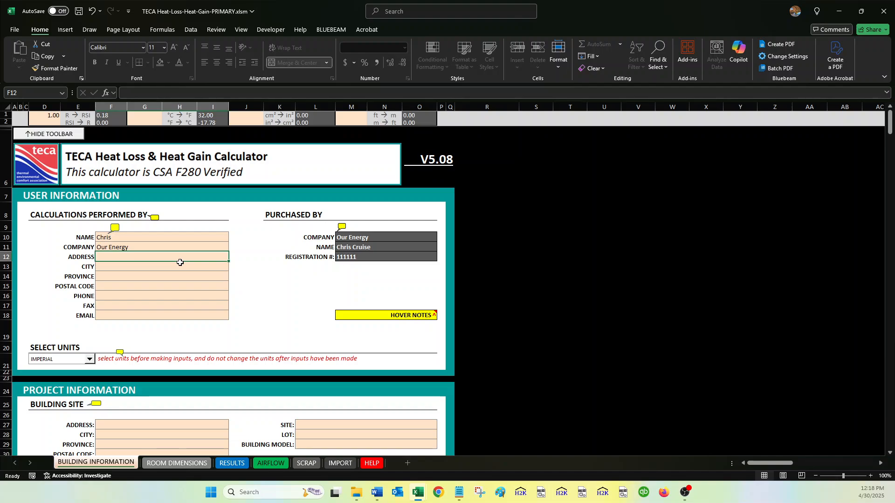
drag(142, 237, 146, 312)
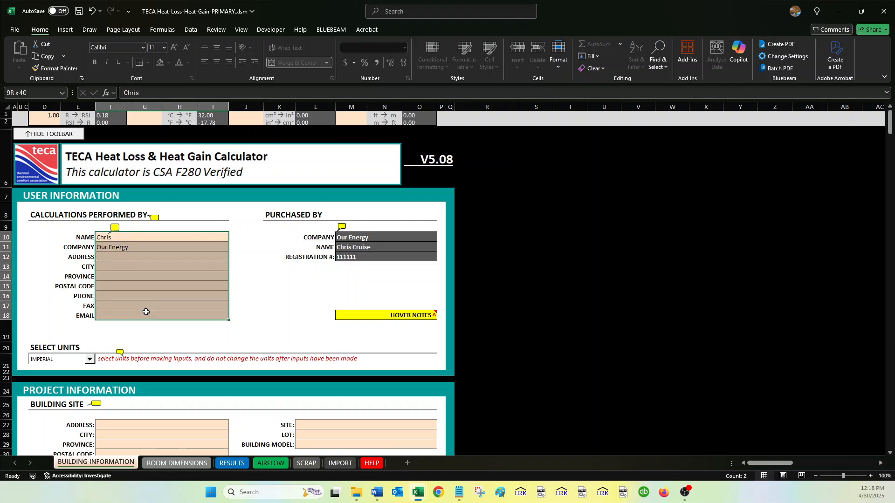
Set SITE and LOT to N/A and BUILDING MODEL to EXISTING HOMES.
scroll(146, 311, down, 4)
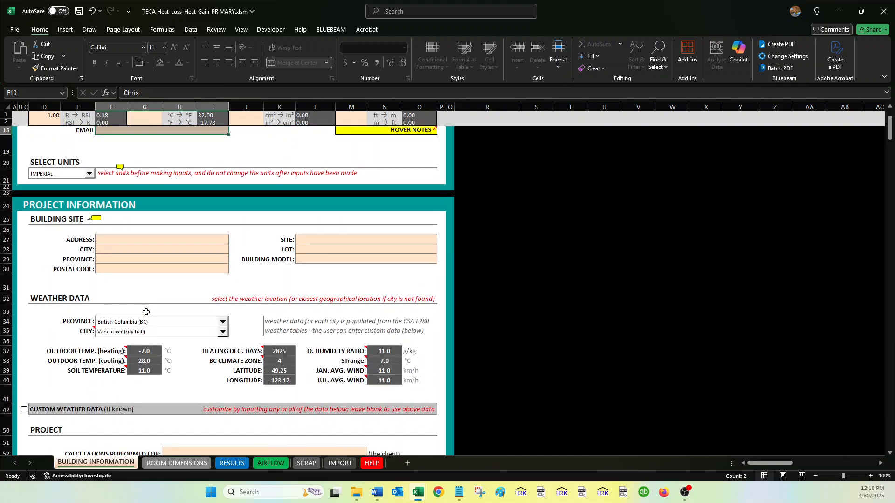
click(335, 241)
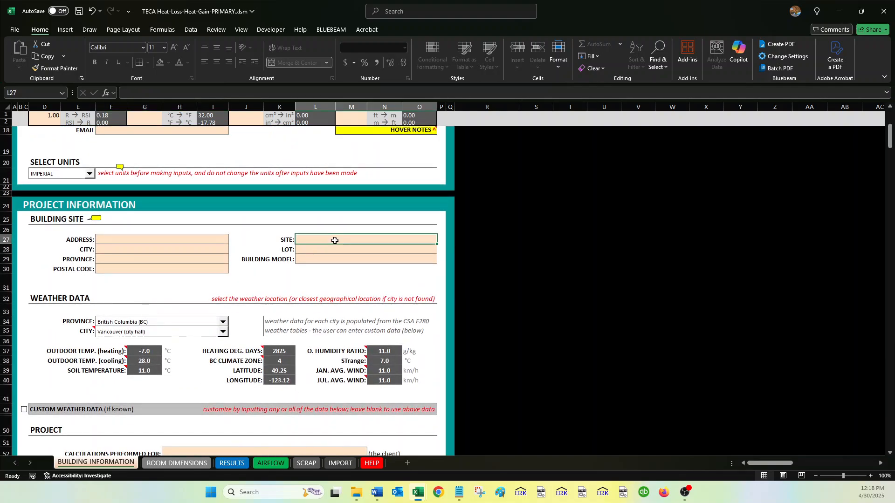
text(N/A)
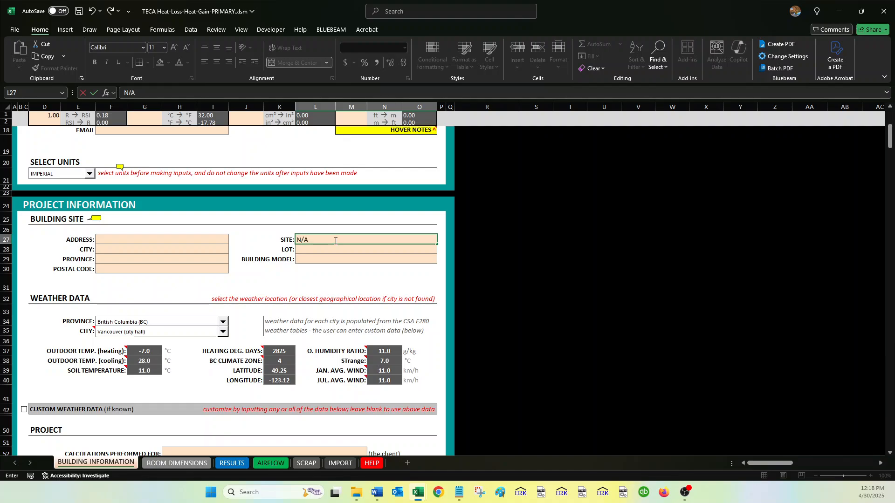
key(Return)
text(N/A)
key(Return)
text(N/A)
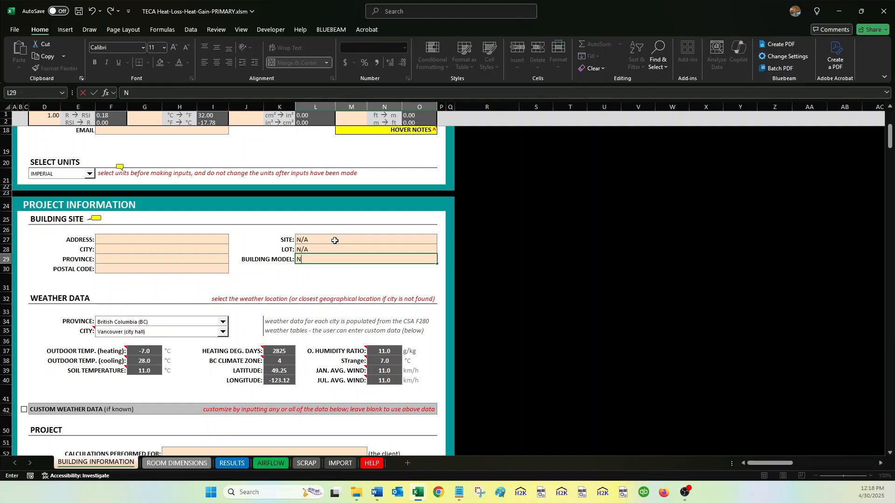
key(Return)
key(Up)
text(EXISR)
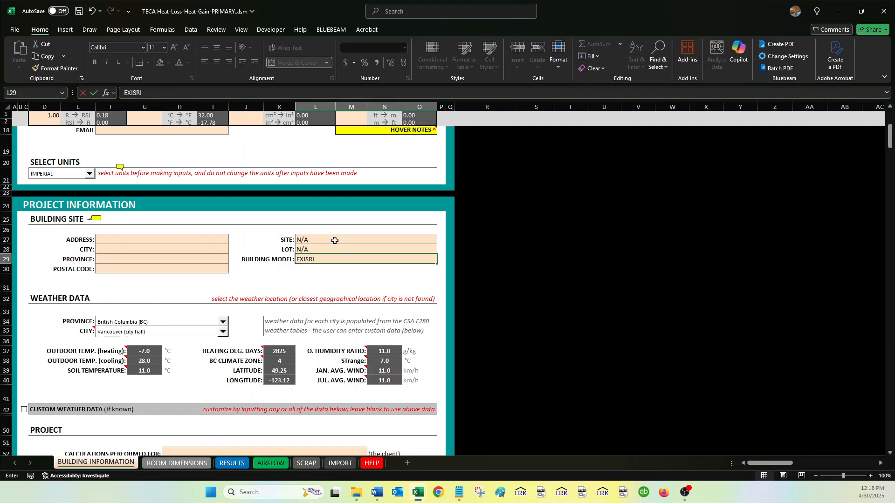
text(ING)
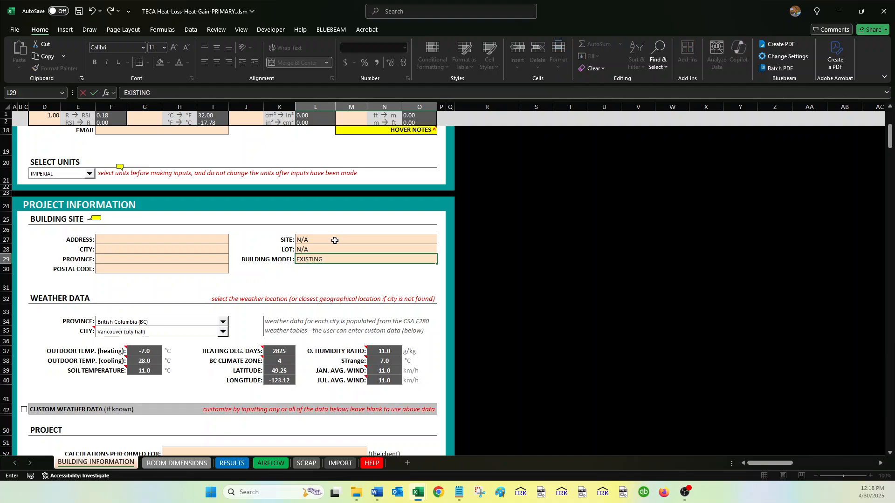
text( HOMES)
key(Return)
Keep British Columbia (BC) as the province for weather data.
scroll(218, 243, down, 1)
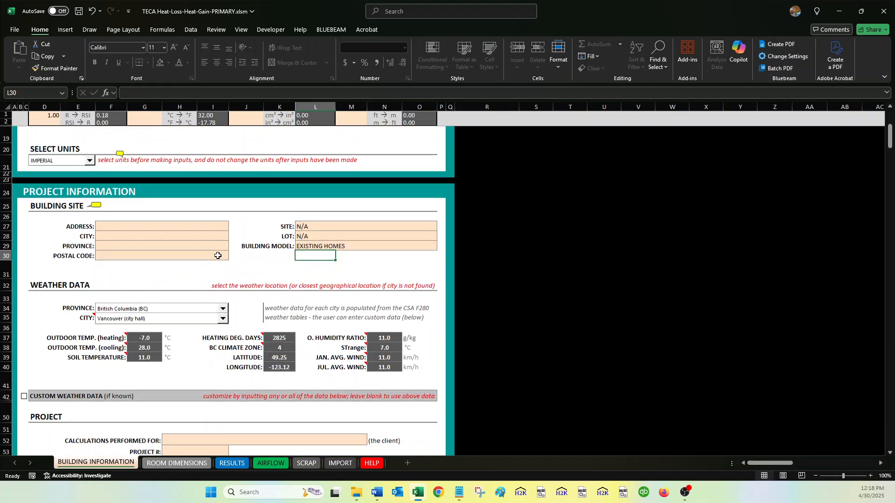
click(196, 280)
click(177, 288)
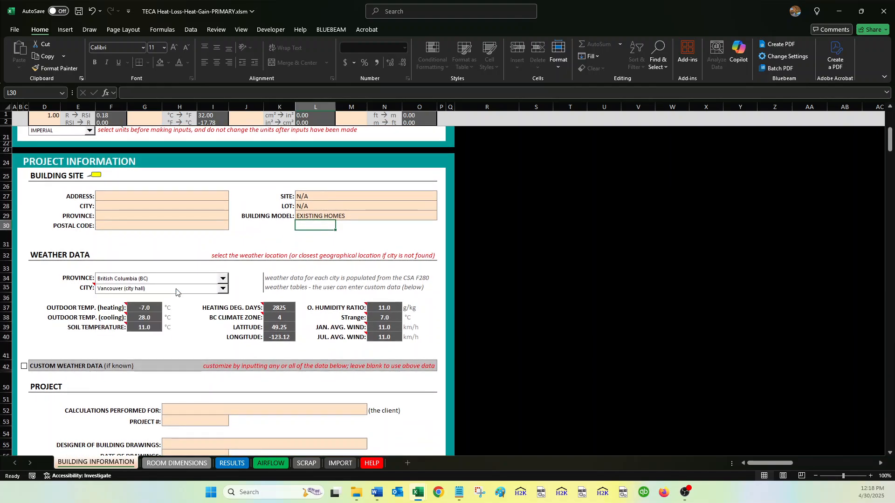
scroll(252, 278, down, 1)
Hide the volume measurement diagram on the Building Information sheet.
scroll(252, 278, down, 3)
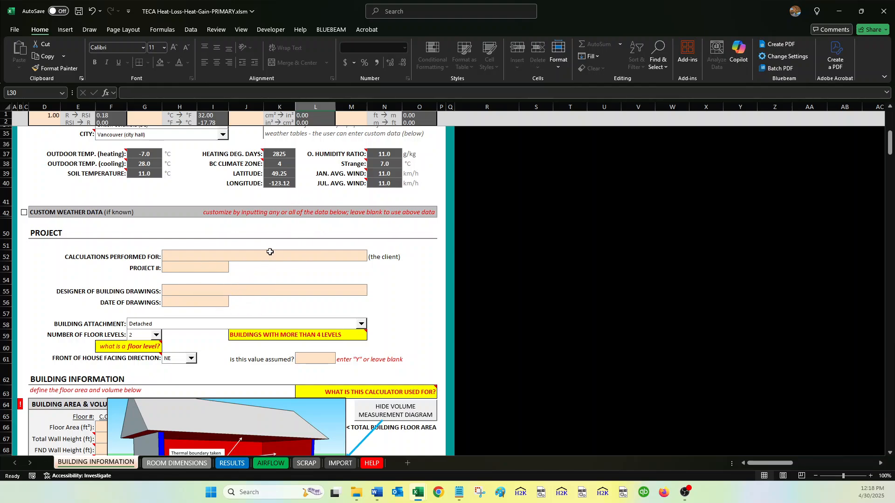
scroll(271, 246, down, 5)
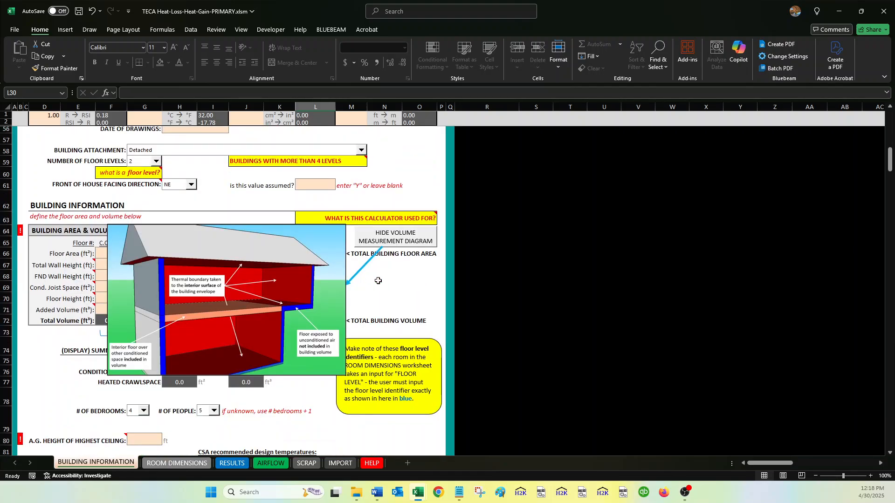
click(394, 239)
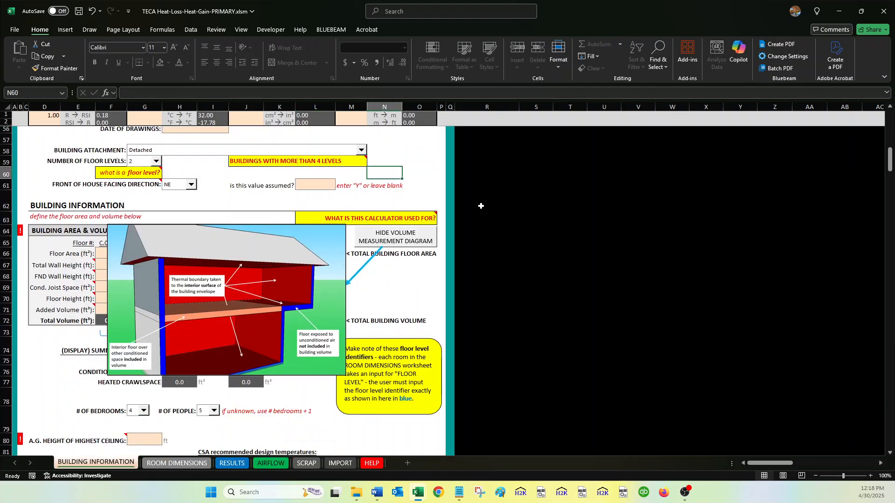
scroll(481, 206, up, 1)
click(161, 463)
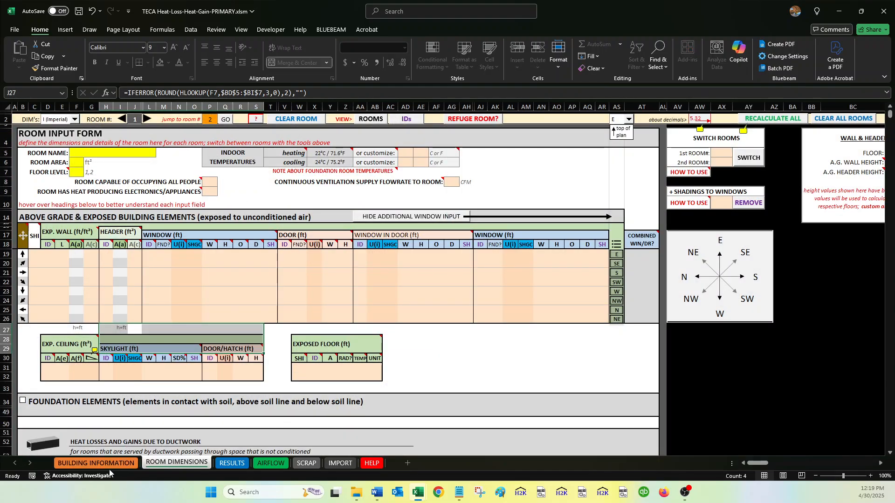
click(95, 463)
click(386, 250)
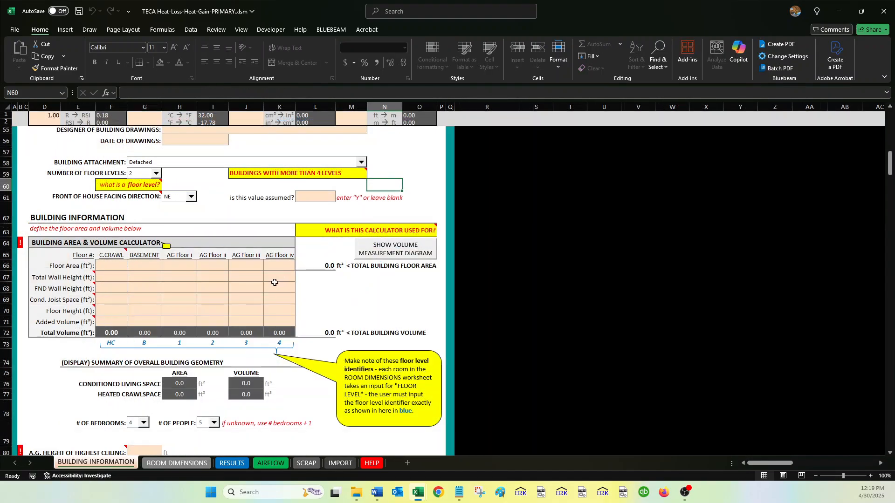
Collapse the yellow notes on floor levels, ventilation, latent load and building construction.
click(370, 358)
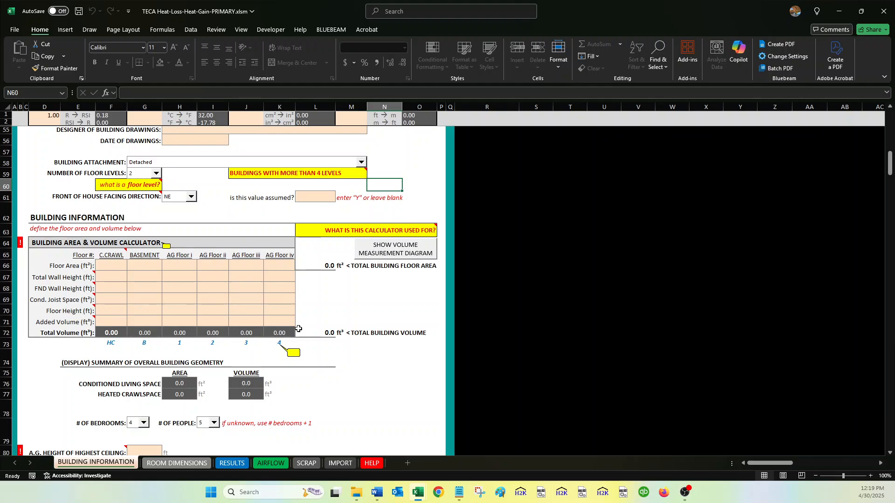
scroll(298, 329, down, 10)
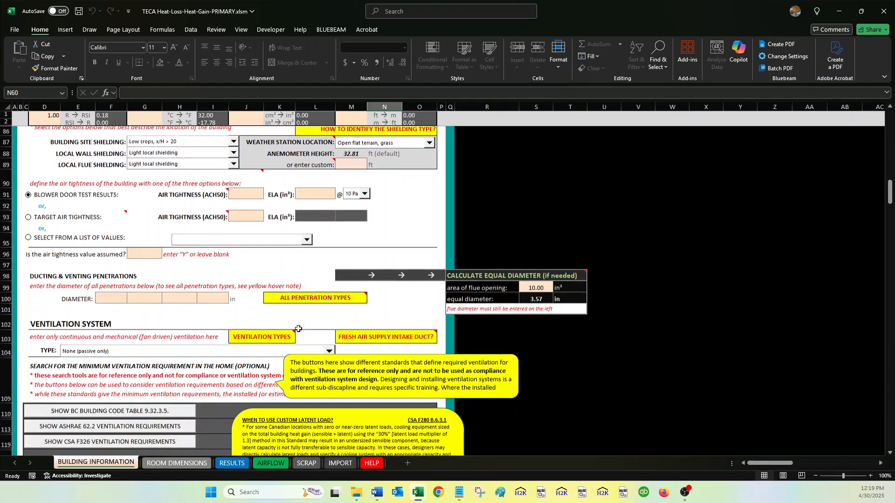
scroll(298, 328, down, 1)
click(309, 335)
click(307, 385)
scroll(304, 382, down, 3)
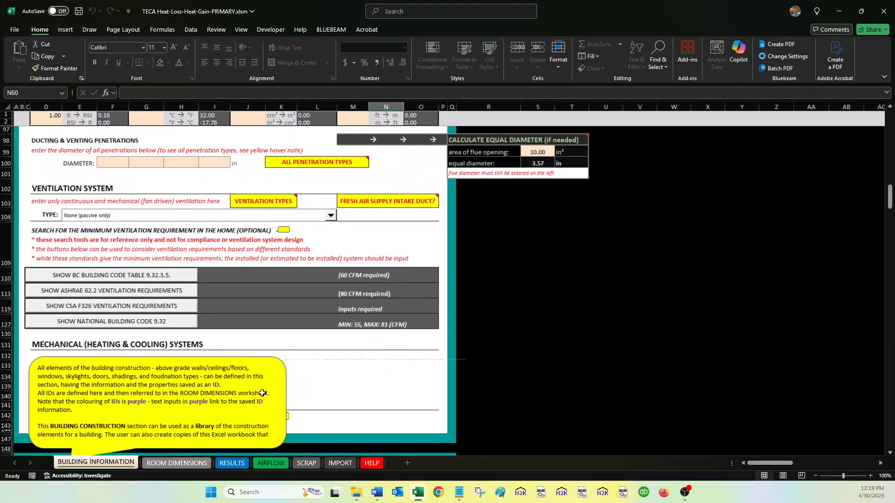
click(263, 393)
click(249, 397)
scroll(276, 389, down, 7)
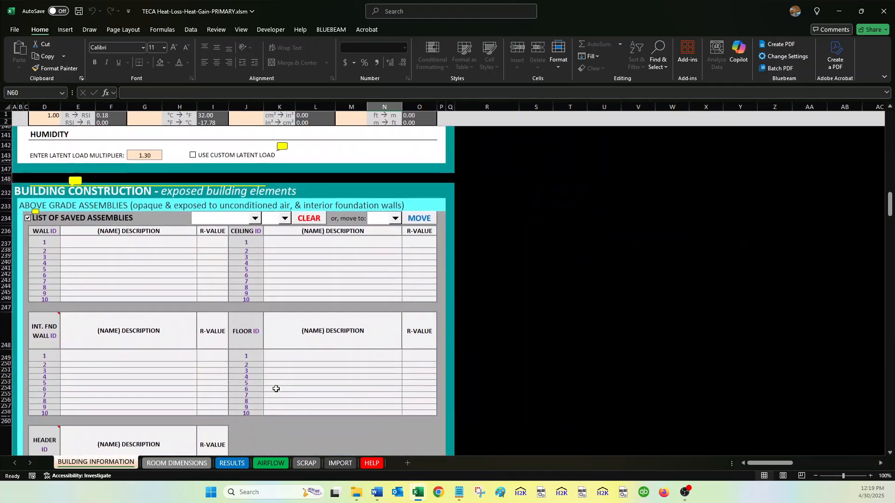
scroll(276, 389, down, 10)
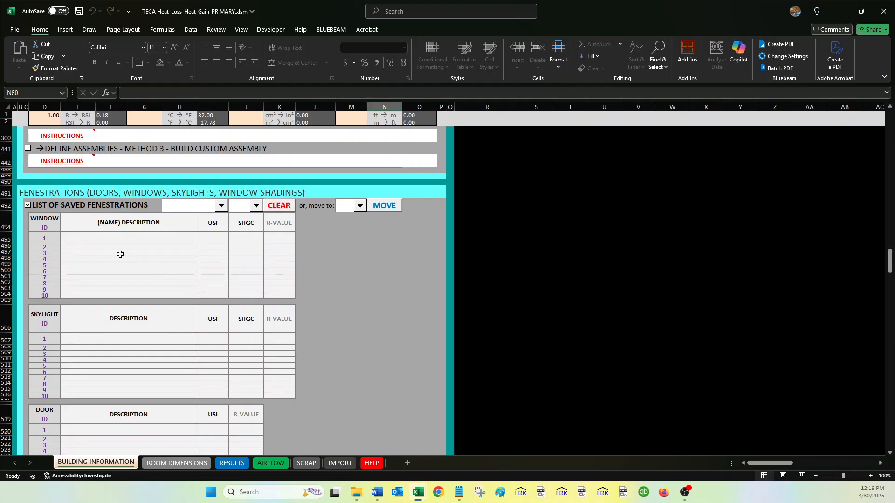
drag(54, 239, 280, 292)
scroll(280, 291, down, 5)
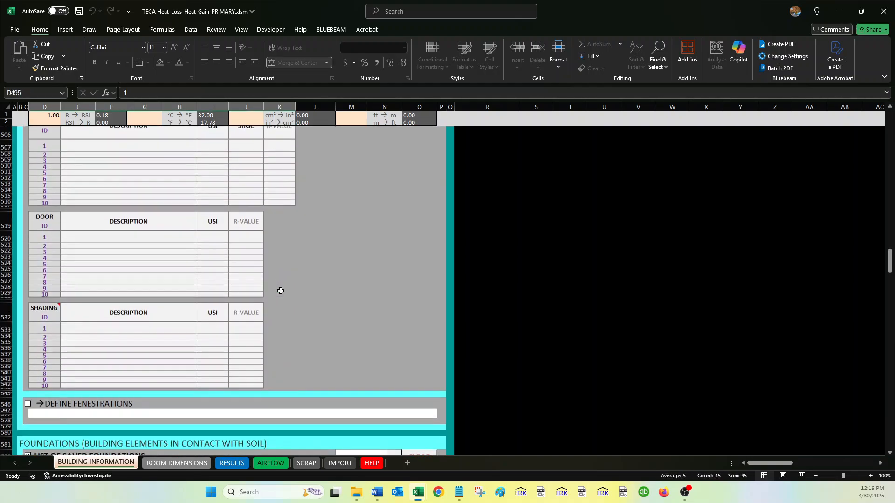
scroll(281, 291, down, 3)
Expand Define Fenestrations and enter USI 1.8, SHGC 0.35 with Double glazing.
click(28, 326)
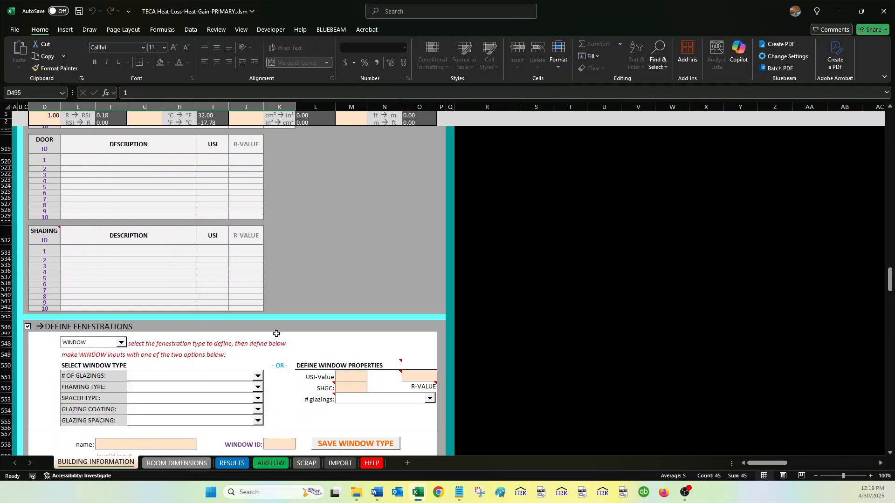
click(346, 376)
text(1.8)
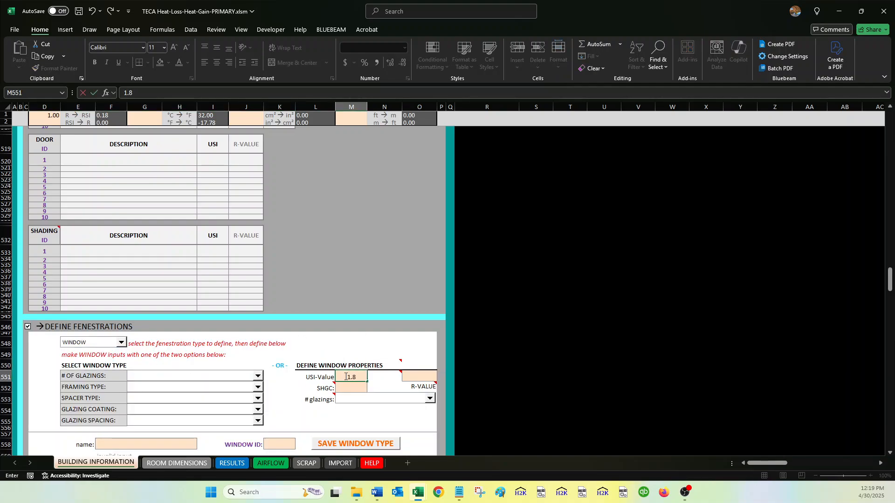
key(Return)
text(0.35)
key(Return)
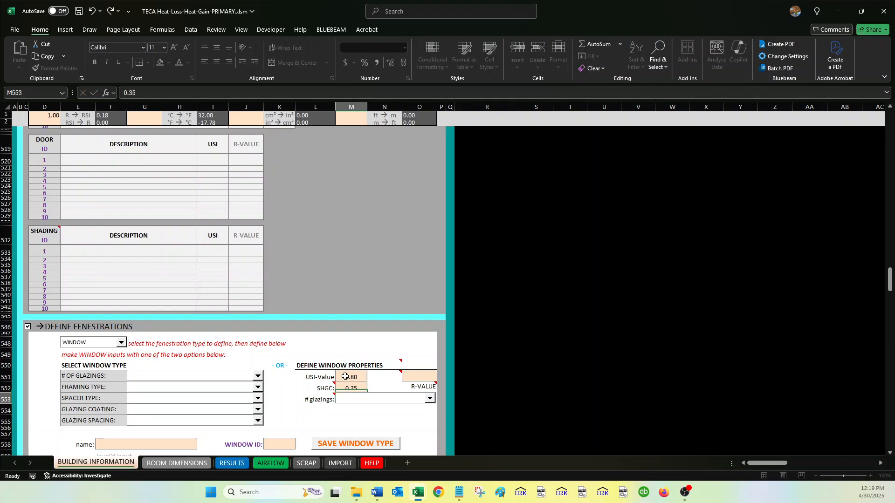
scroll(354, 373, down, 1)
click(357, 363)
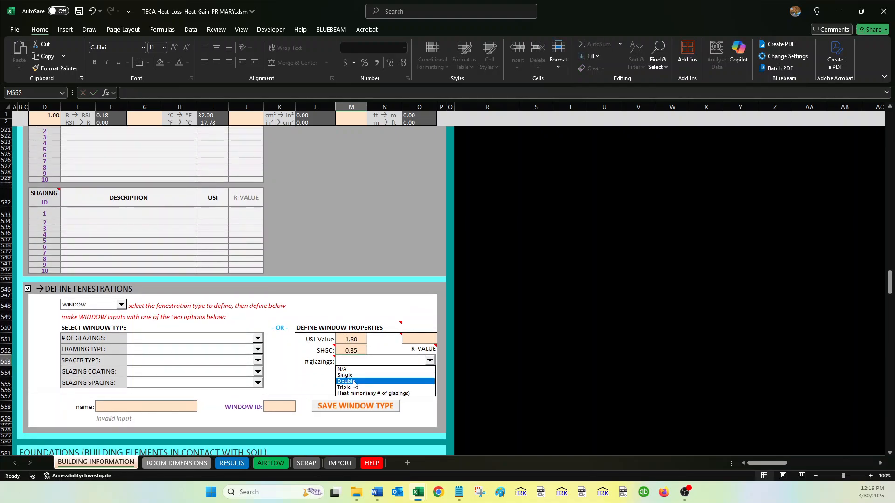
click(357, 381)
Name the window type 'CODE MIN. Z4, SHGC 0.35' and save it to the list.
click(180, 405)
text(CODE )
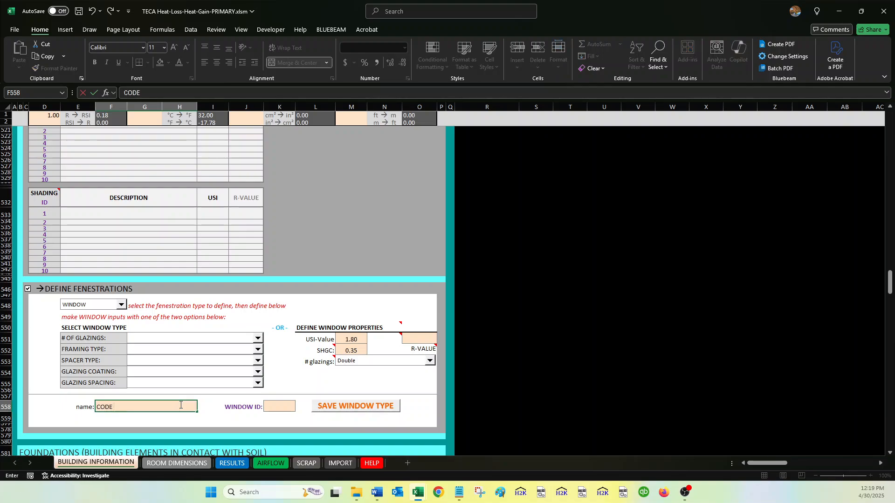
text(MIN. Z4, SHG)
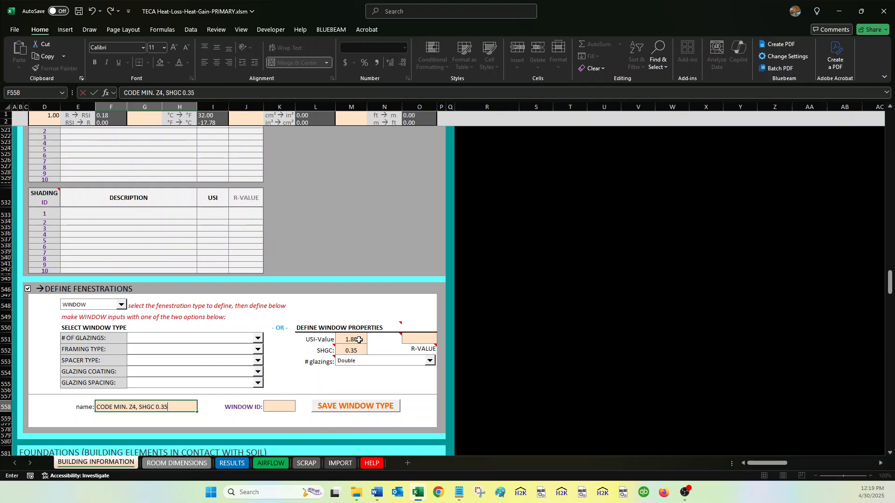
text(C 0.35)
click(359, 340)
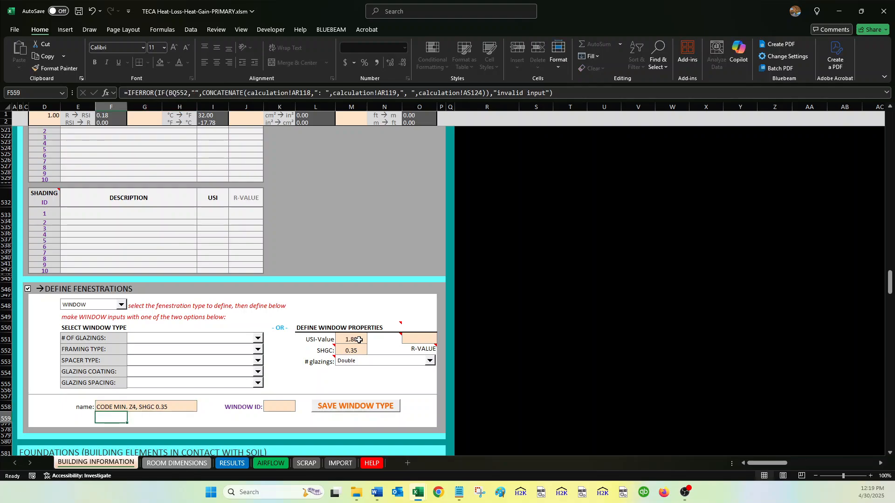
click(288, 407)
click(351, 406)
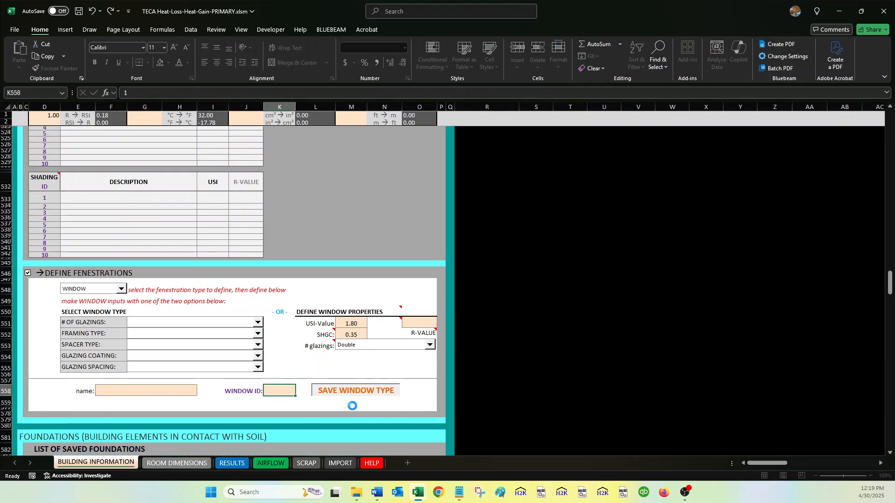
Check saved Window ID 1 in the fenestrations list: USI 1.80, SHGC 0.35, R-value 3.15.
drag(43, 302, 273, 305)
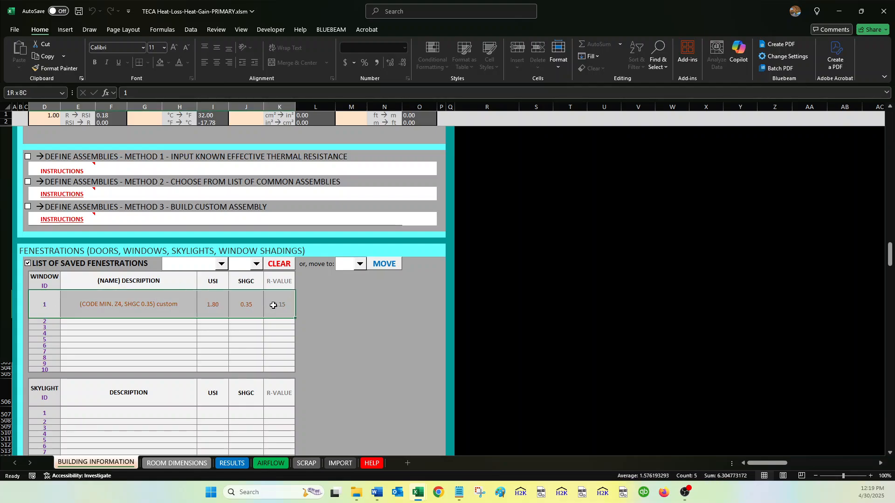
drag(63, 301, 274, 304)
scroll(275, 304, down, 6)
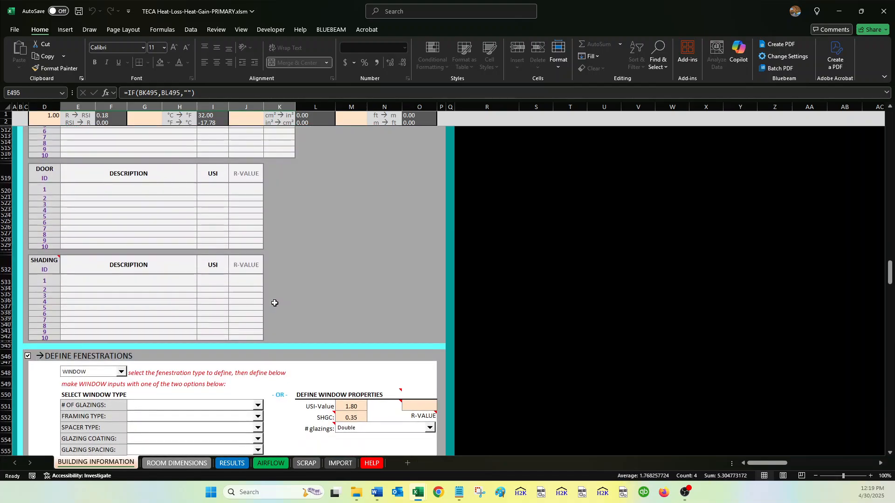
scroll(281, 339, up, 6)
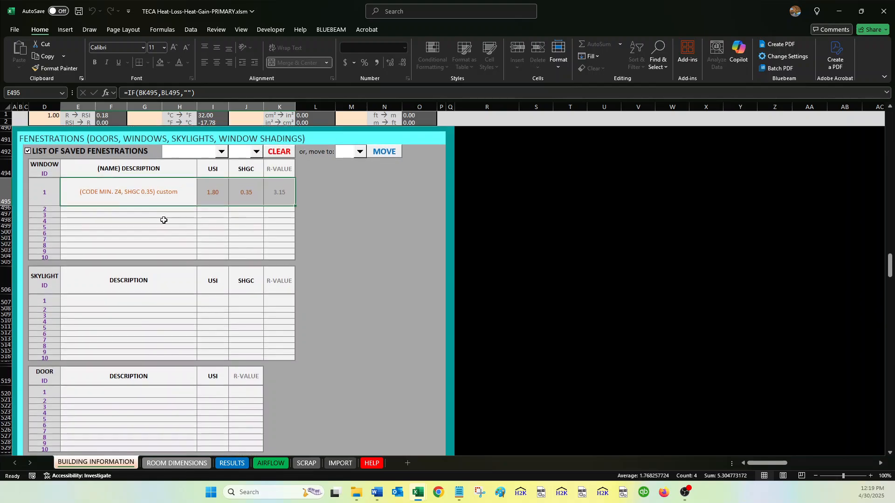
drag(42, 193, 264, 193)
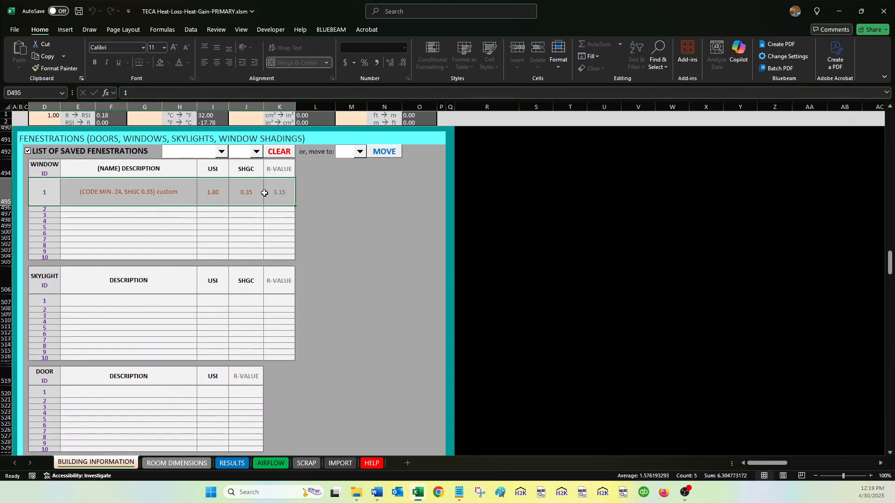
scroll(240, 195, up, 1)
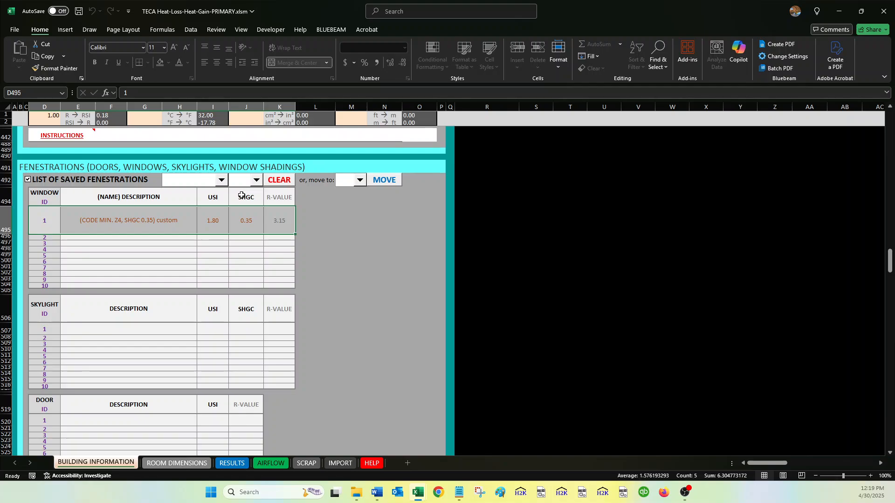
Close the workbook saving changes, then return to HEAT LOSS PROJECTS 2 in File Explorer.
click(884, 11)
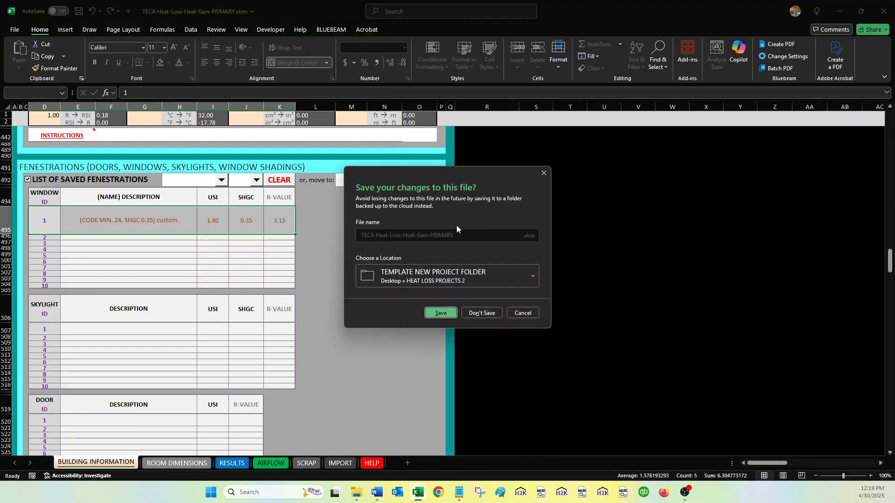
click(440, 312)
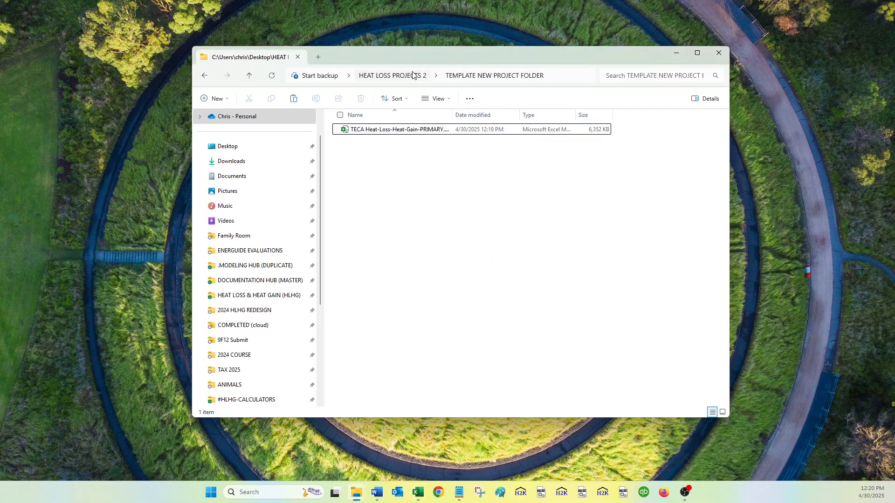
click(415, 75)
click(416, 167)
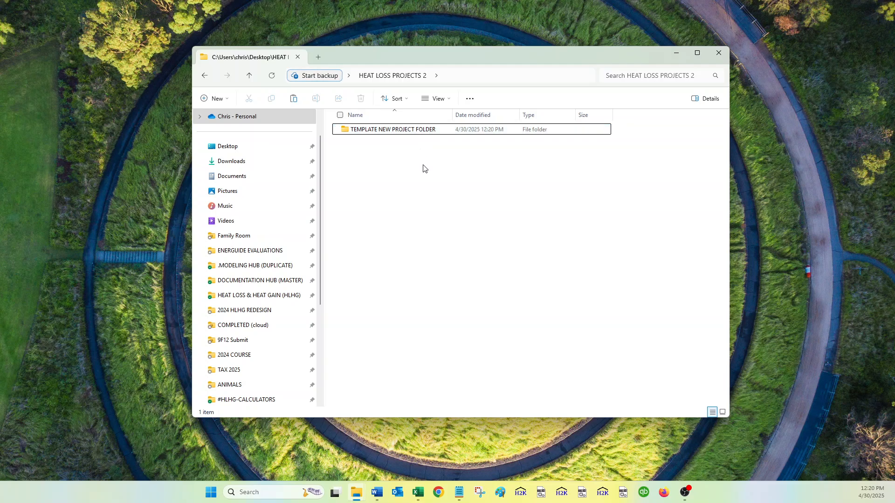
Copy TEMPLATE NEW PROJECT FOLDER and paste a duplicate into the same location.
click(410, 133)
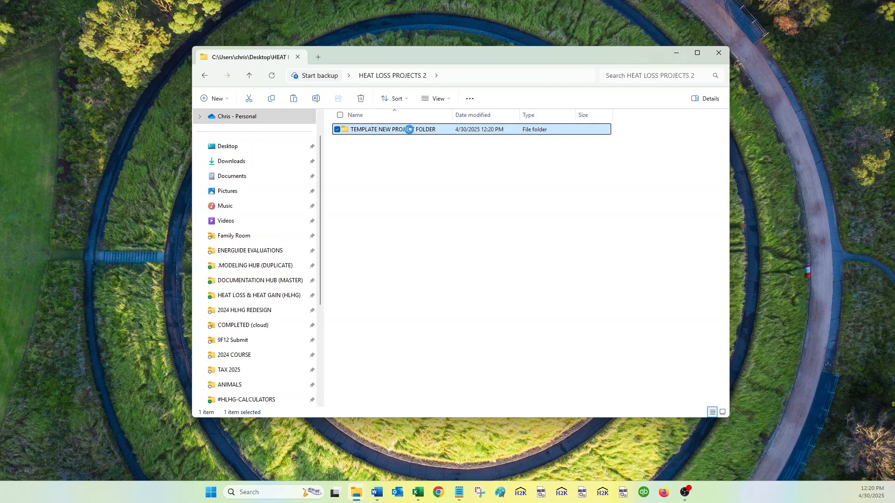
right_click(411, 134)
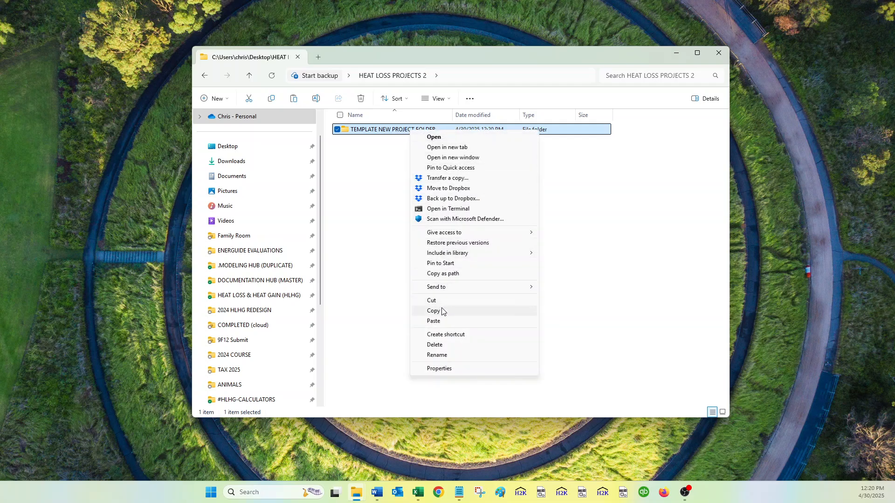
click(382, 228)
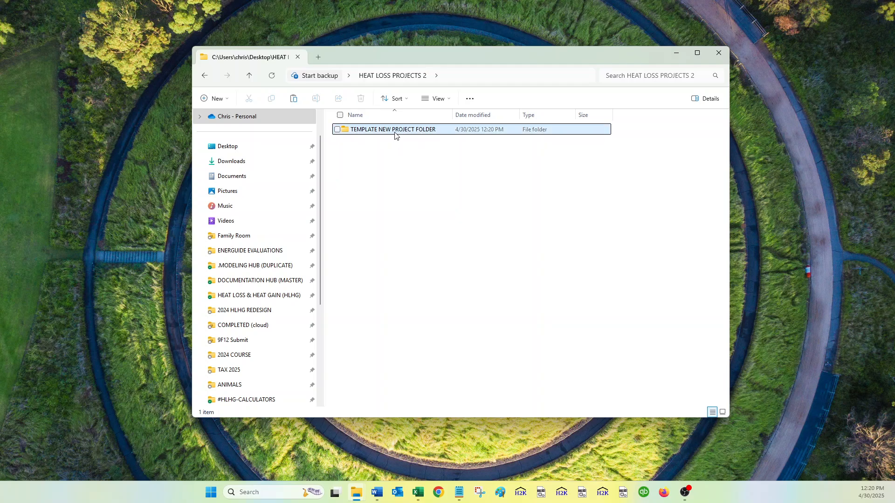
click(394, 134)
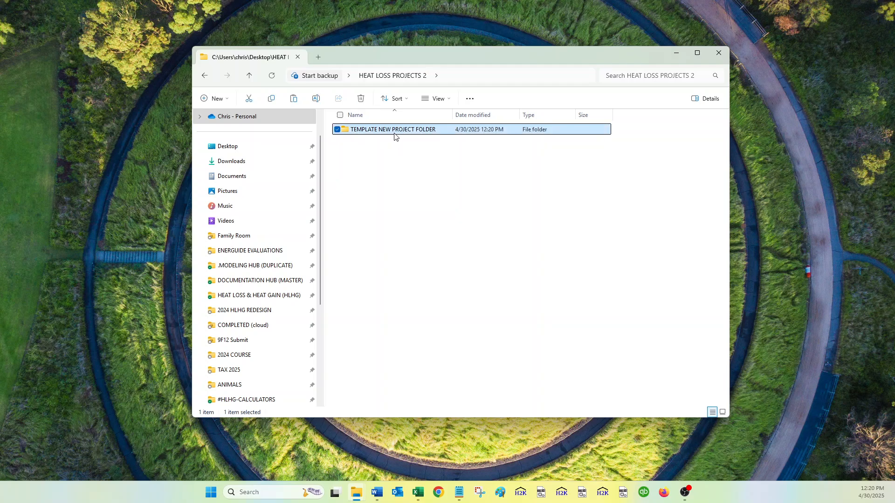
right_click(398, 161)
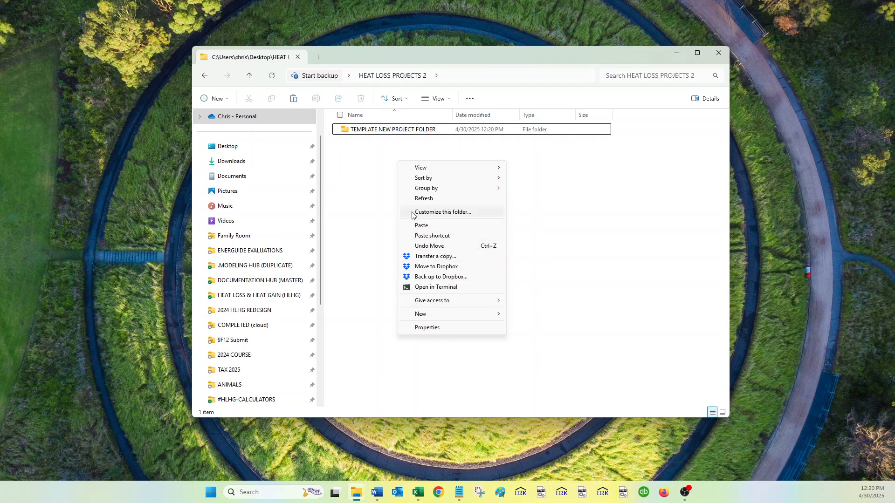
click(378, 166)
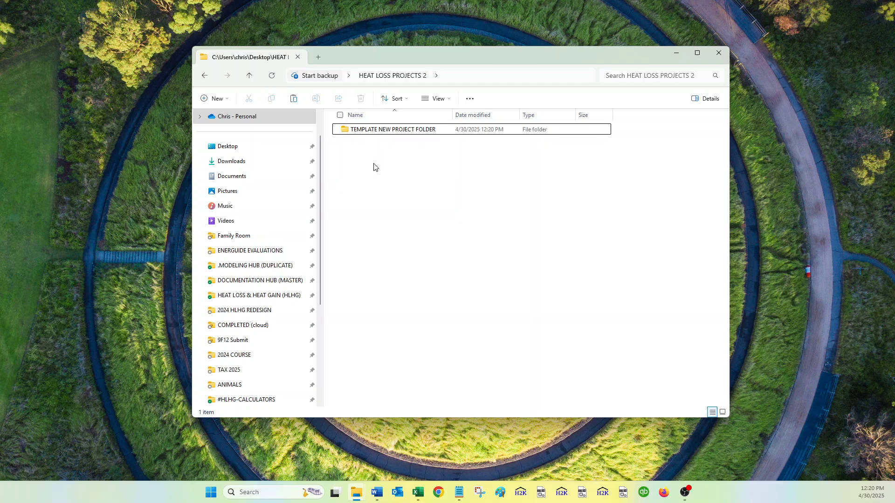
key(ctrl+v)
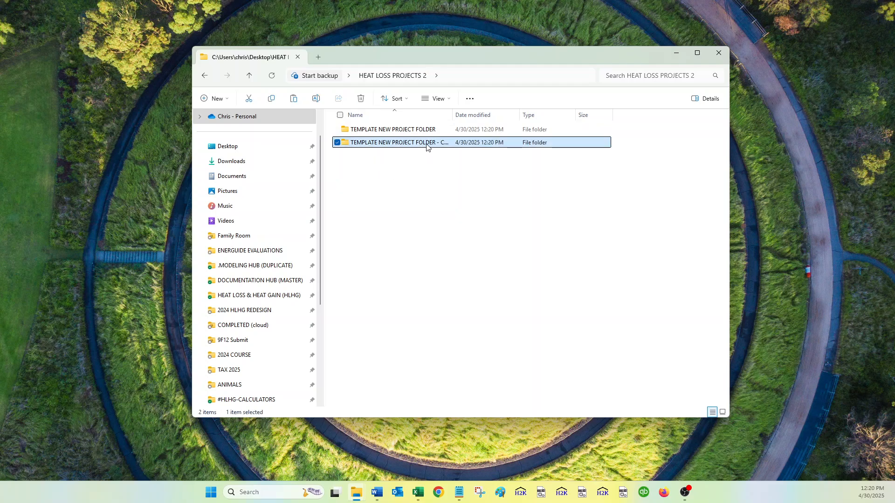
Rename the duplicate with the builder's name and site address, then open it.
key(F2)
text(ron the builder)
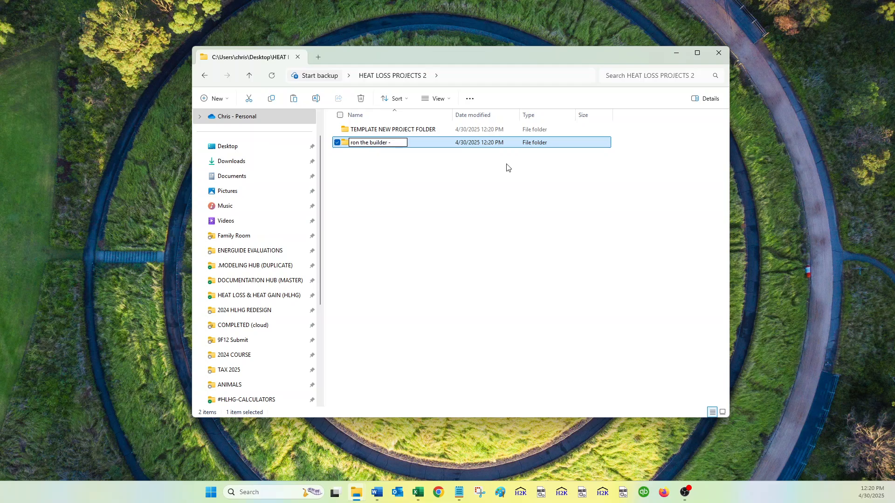
key(Return)
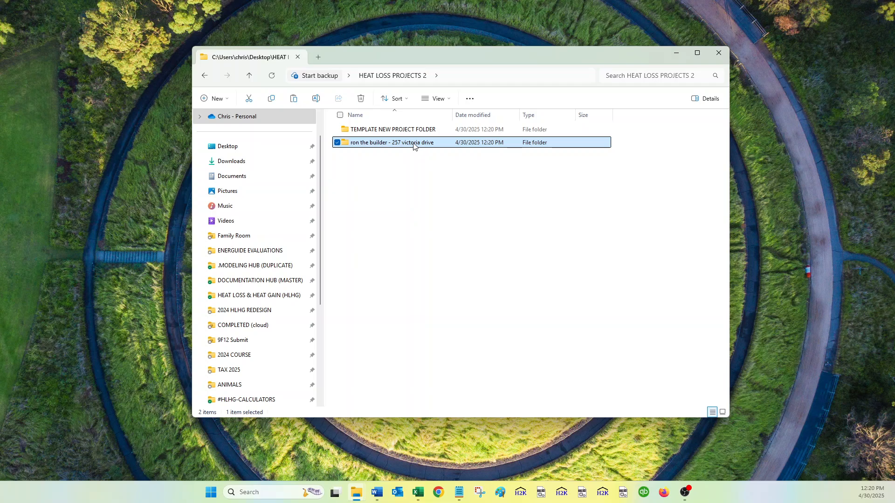
double_click(414, 144)
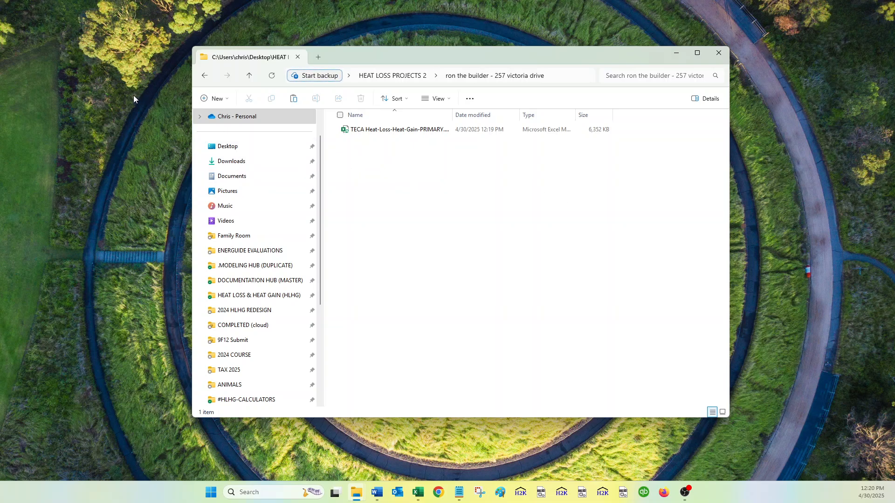
Replace PRIMARY in the TECA workbook's file name with the site address, then return to HEAT LOSS PROJECTS 2.
click(438, 128)
click(437, 130)
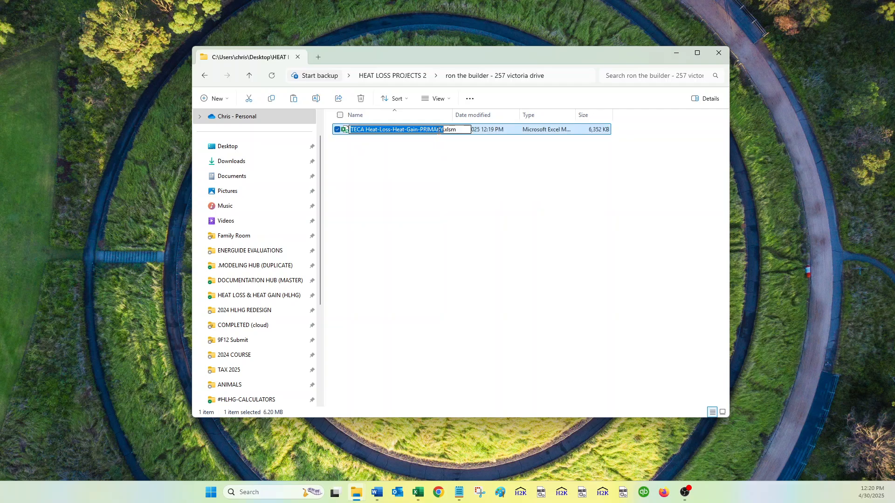
drag(445, 131, 350, 135)
click(428, 130)
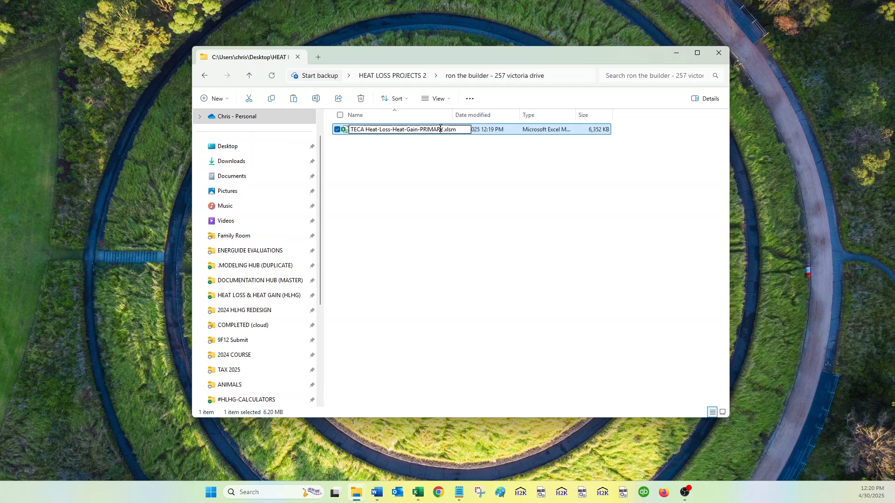
drag(441, 130, 424, 130)
key(BackSpace)
key(BackSpace)
key(Delete)
click(450, 172)
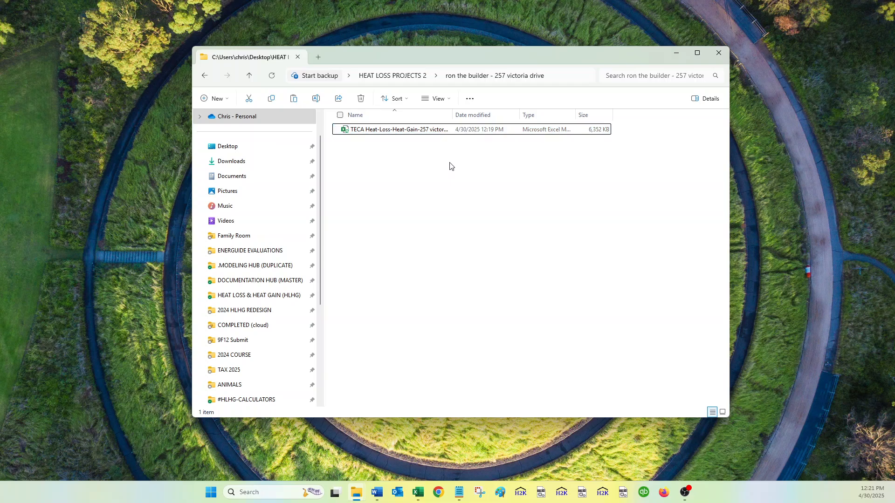
click(436, 131)
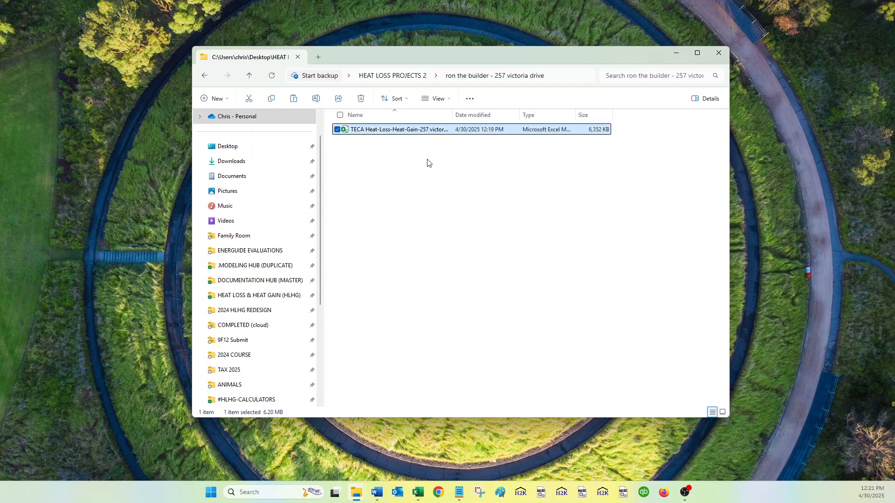
click(406, 76)
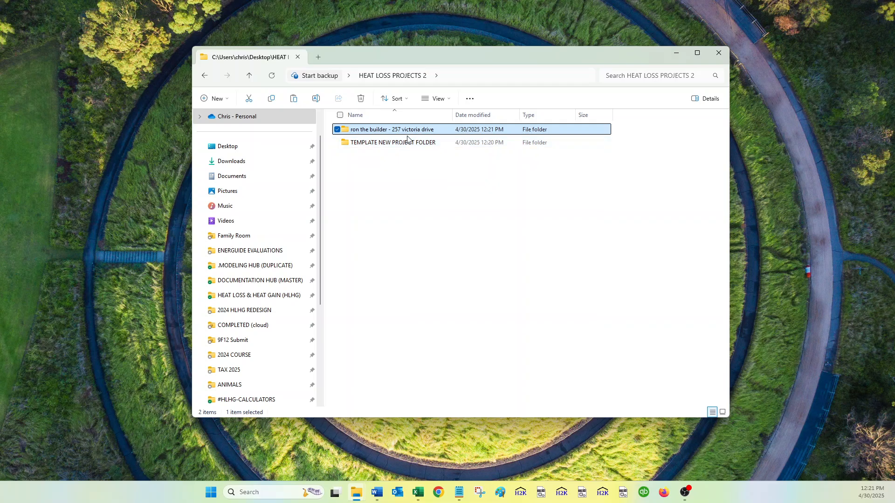
Check the new project folder, then make another copy of TEMPLATE NEW PROJECT FOLDER for renaming.
double_click(408, 131)
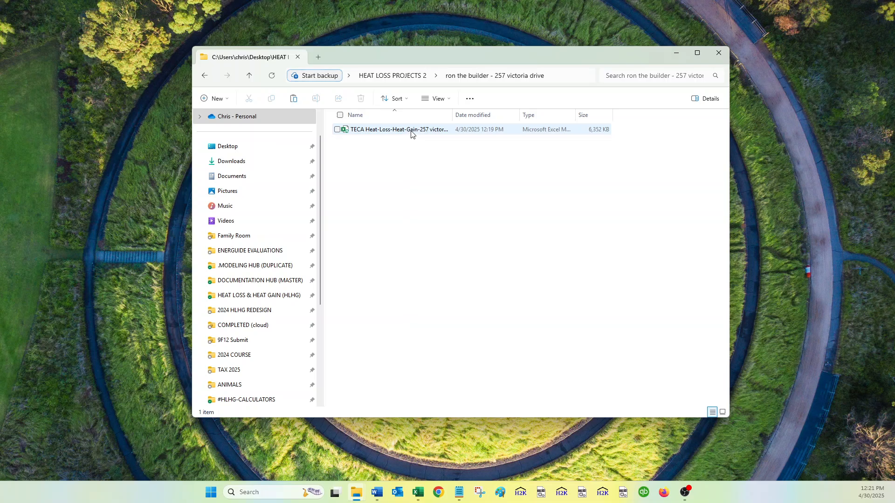
click(407, 76)
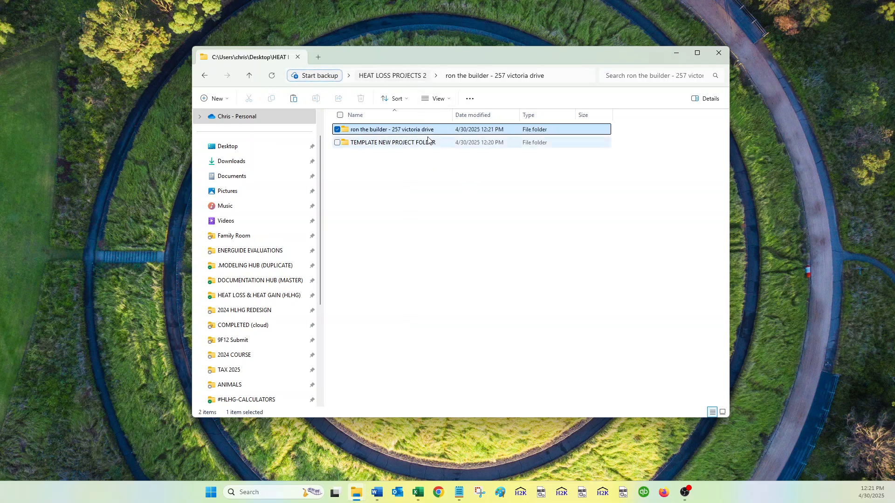
click(405, 144)
key(ctrl+c)
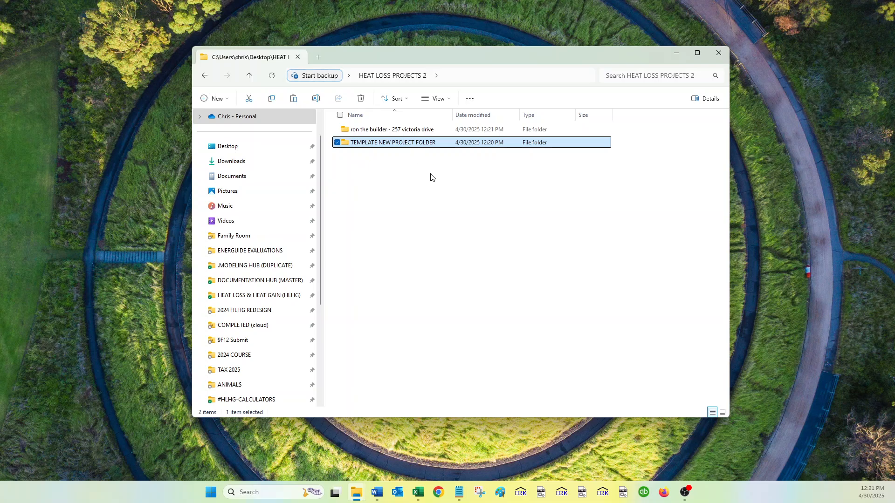
key(ctrl+v)
key(F2)
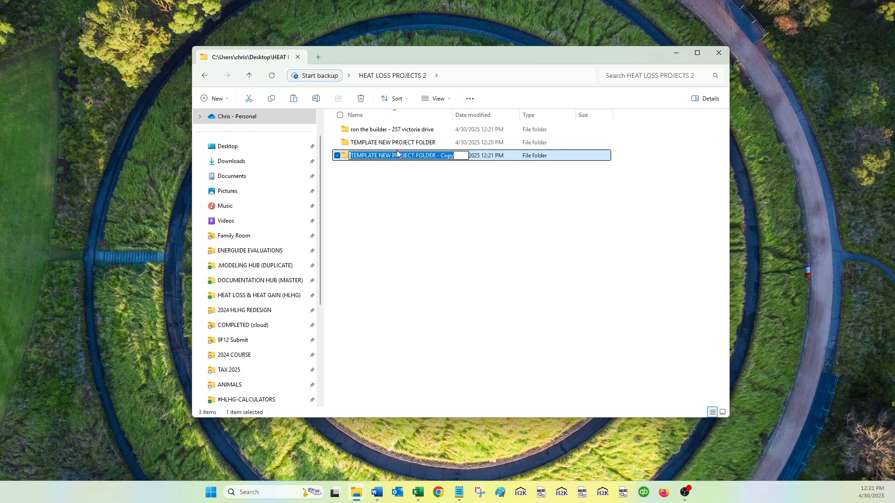